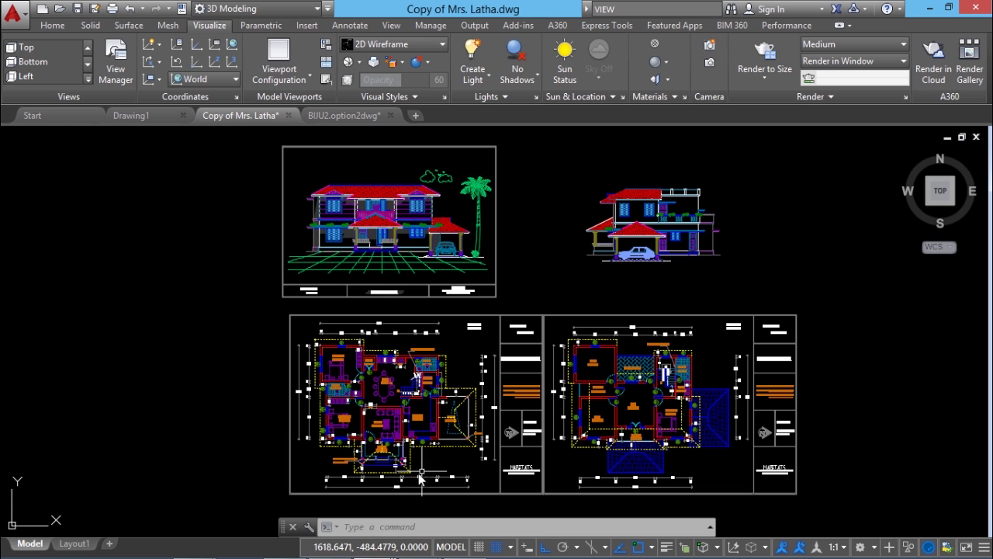
Step: Zoom in and centre the view on the living room
scroll(342, 476, up, 4)
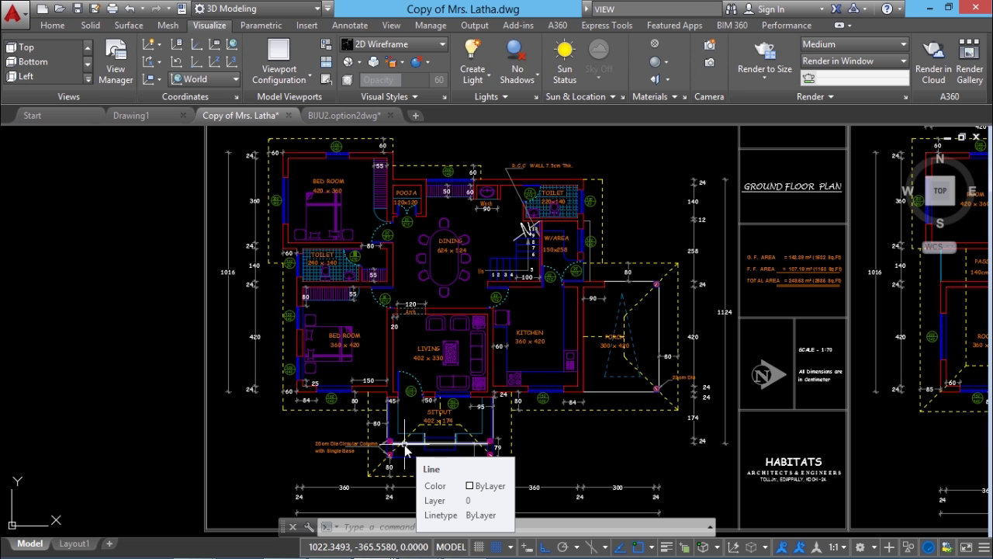
scroll(405, 448, down, 5)
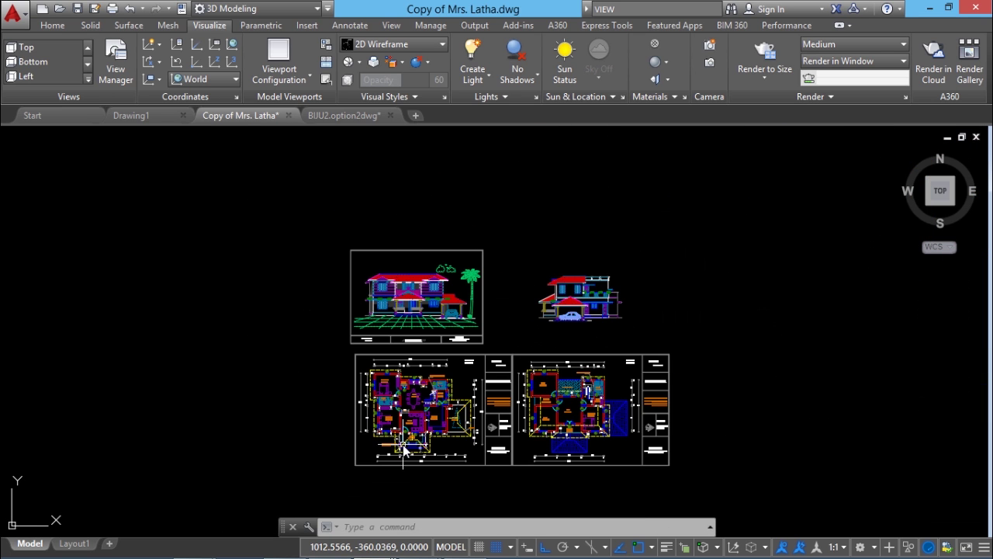
scroll(399, 436, up, 4)
scroll(396, 446, down, 2)
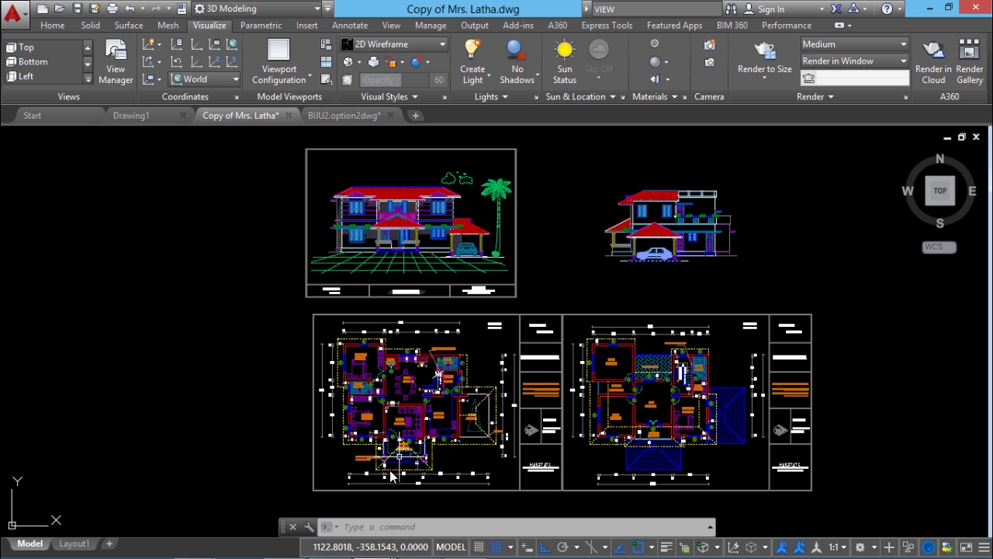
scroll(419, 408, up, 5)
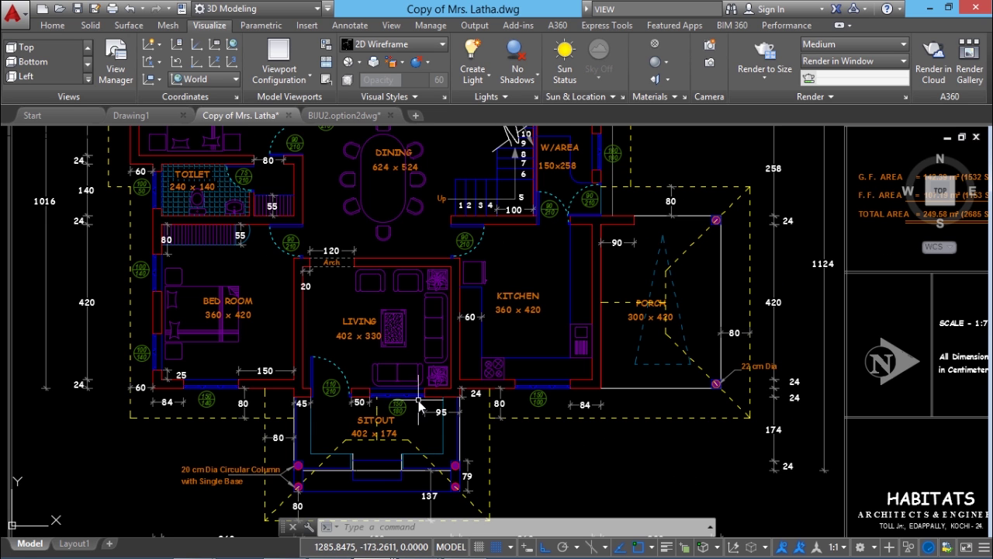
scroll(390, 325, up, 4)
scroll(390, 355, down, 3)
scroll(377, 377, up, 3)
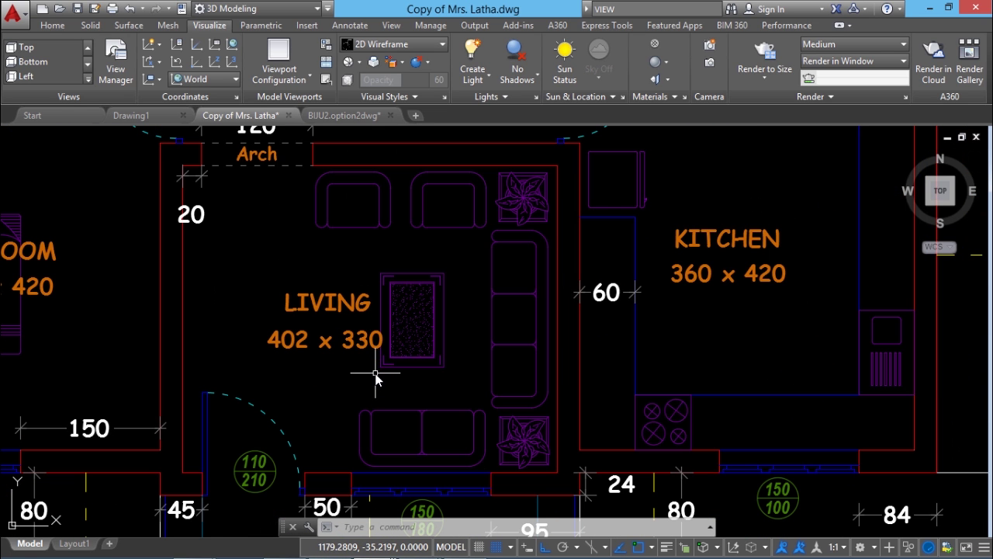
middle_drag(381, 381, 506, 401)
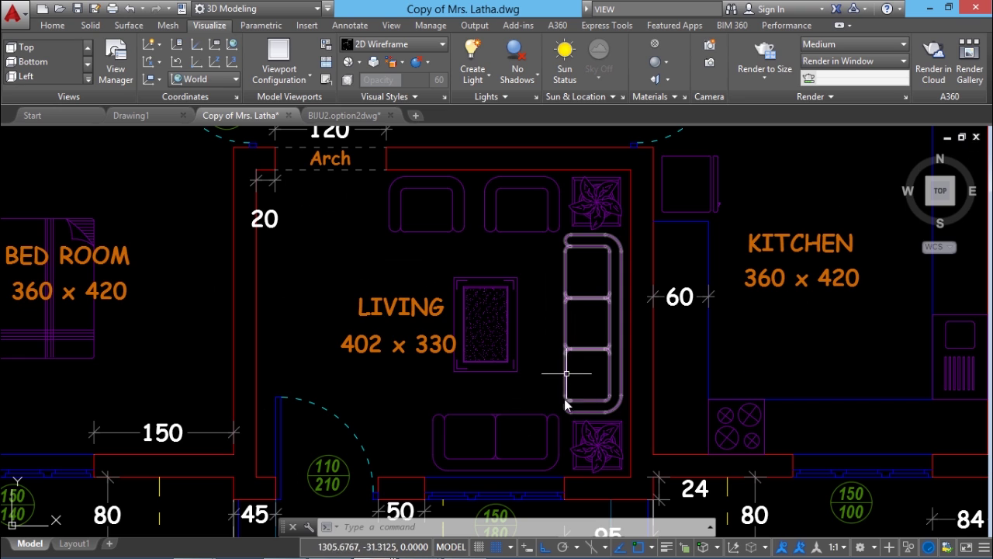
Step: Move the living room rug a short distance to the left
click(58, 28)
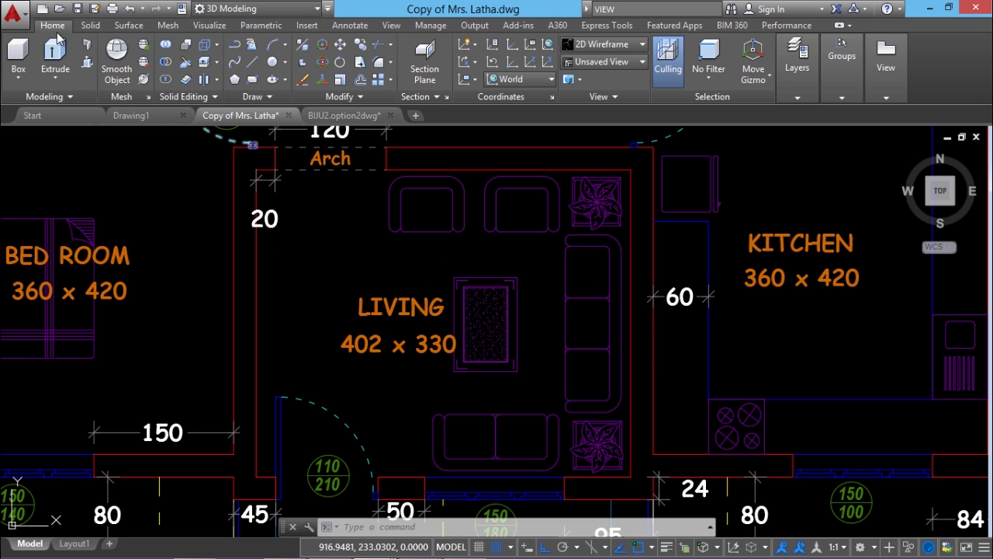
click(339, 44)
click(442, 260)
click(530, 392)
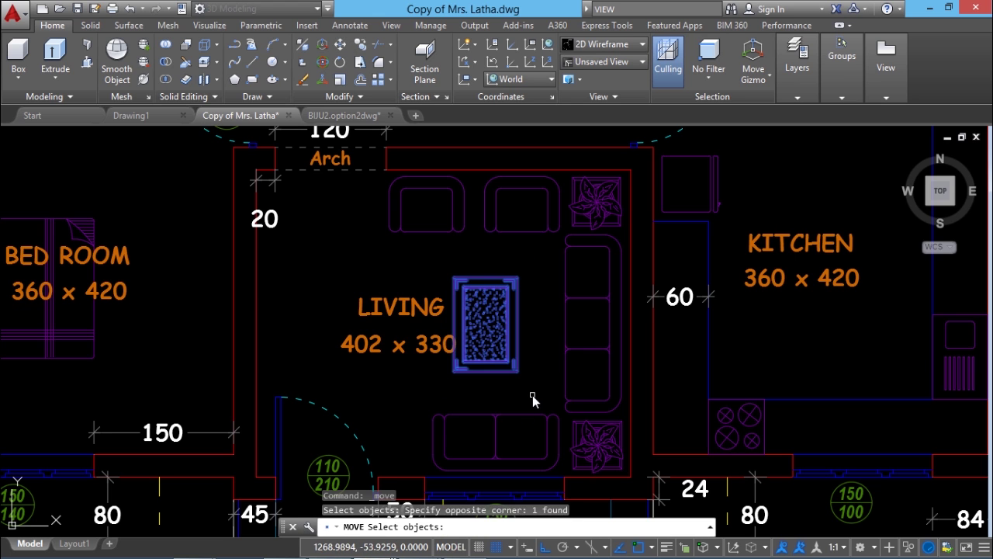
key(Return)
click(535, 302)
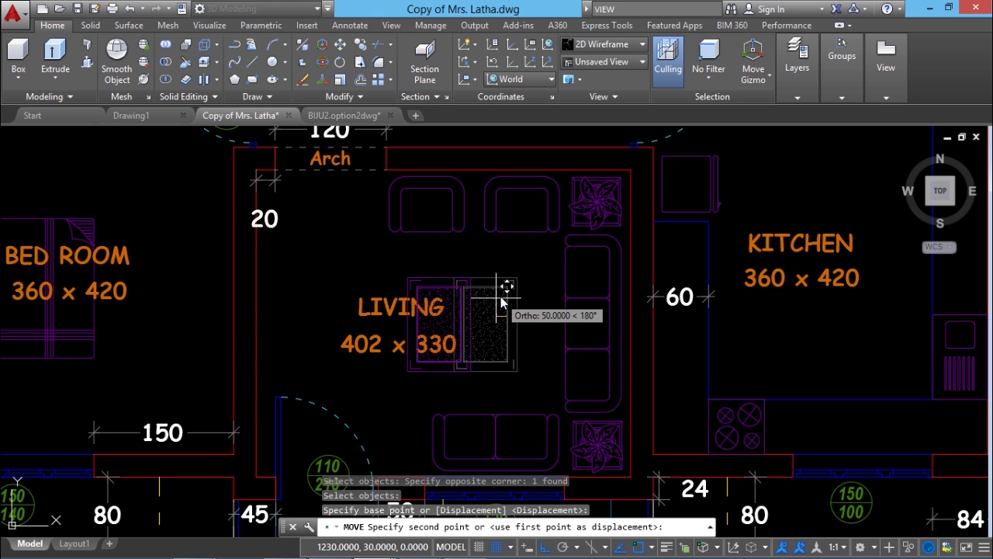
click(496, 335)
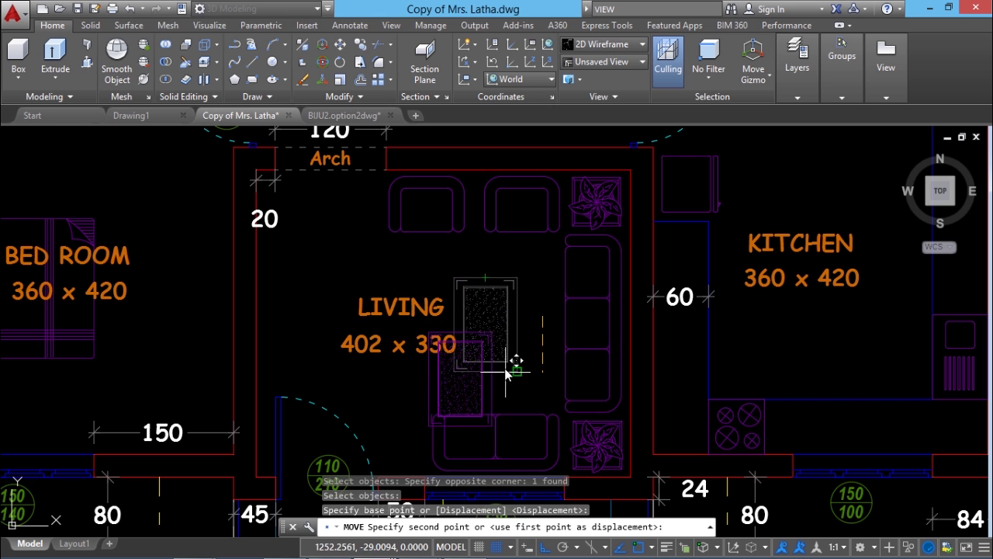
middle_drag(519, 375, 536, 377)
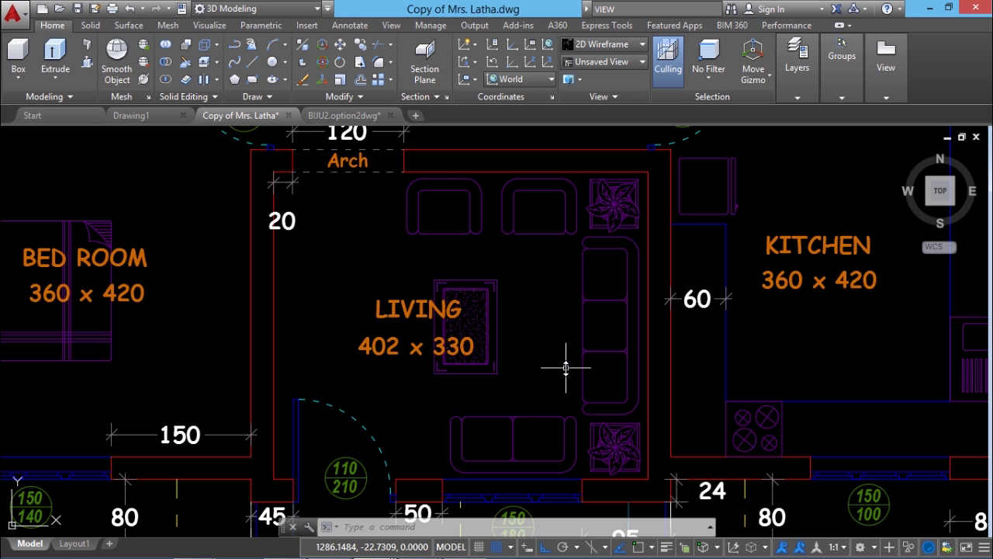
Step: In View Manager, create a new named view 'LIVING ROOM' from the current display
click(210, 26)
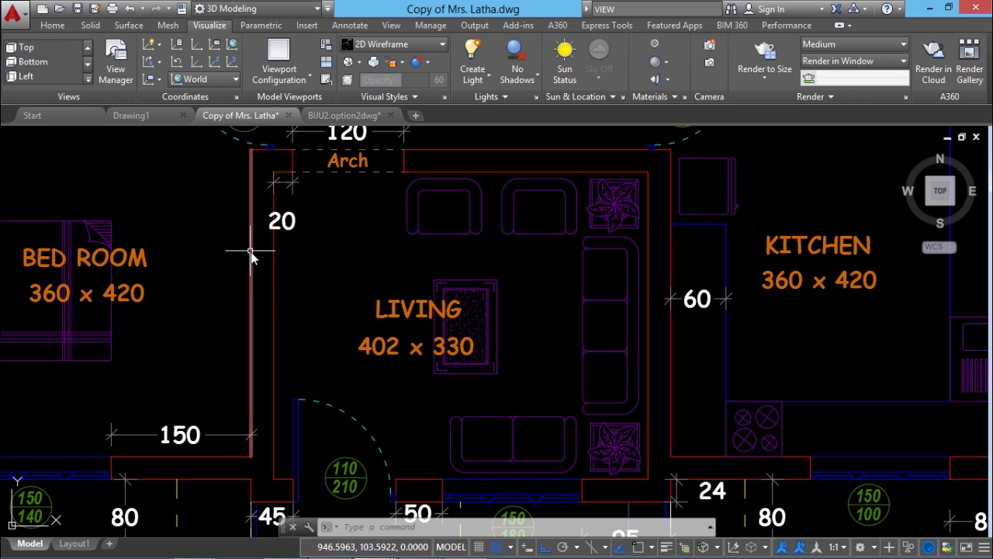
click(114, 81)
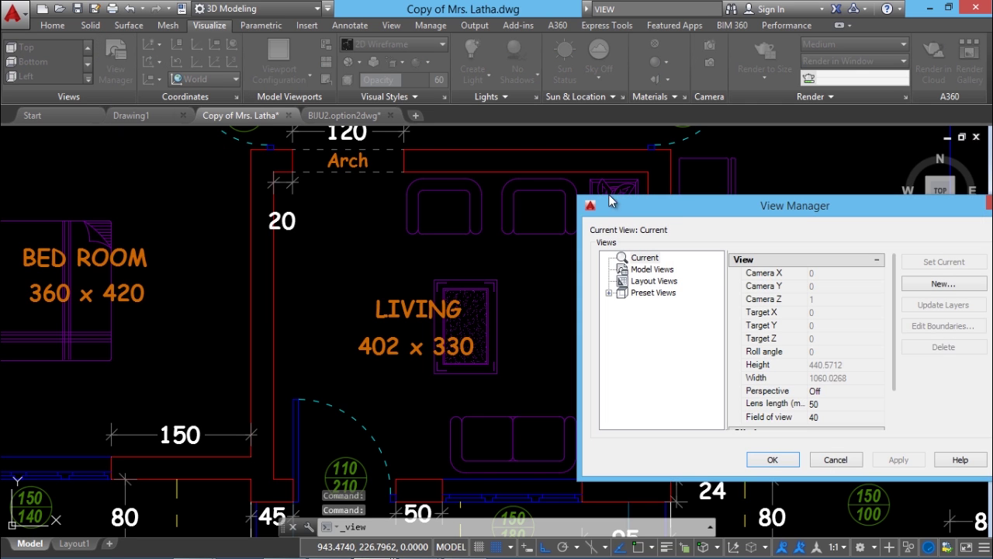
drag(696, 207, 420, 152)
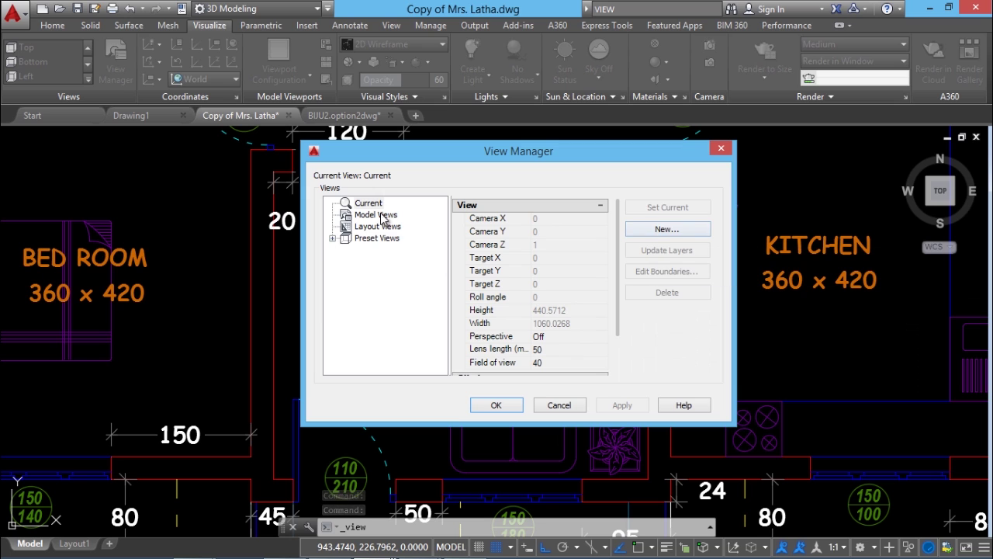
click(332, 238)
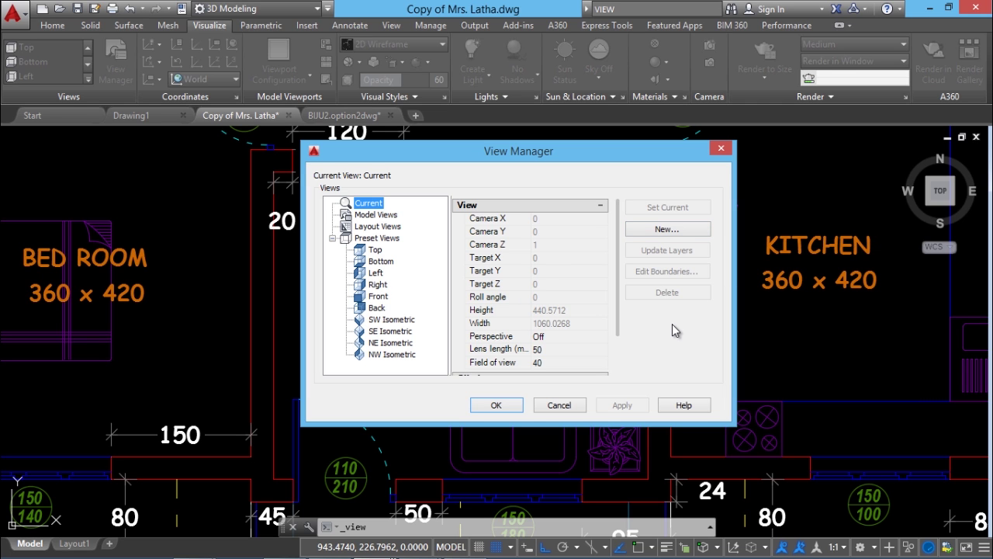
click(662, 230)
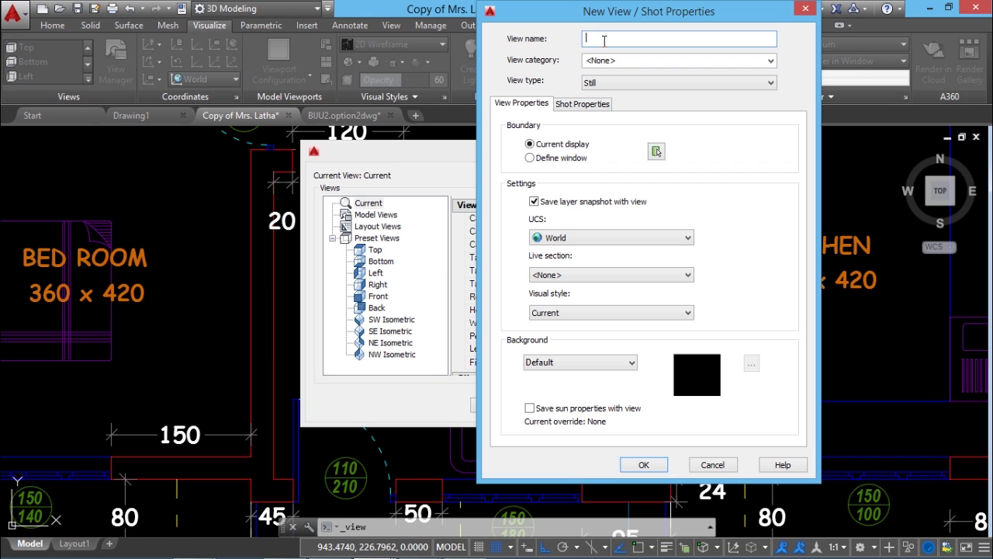
text(LIVING ROOM)
click(644, 464)
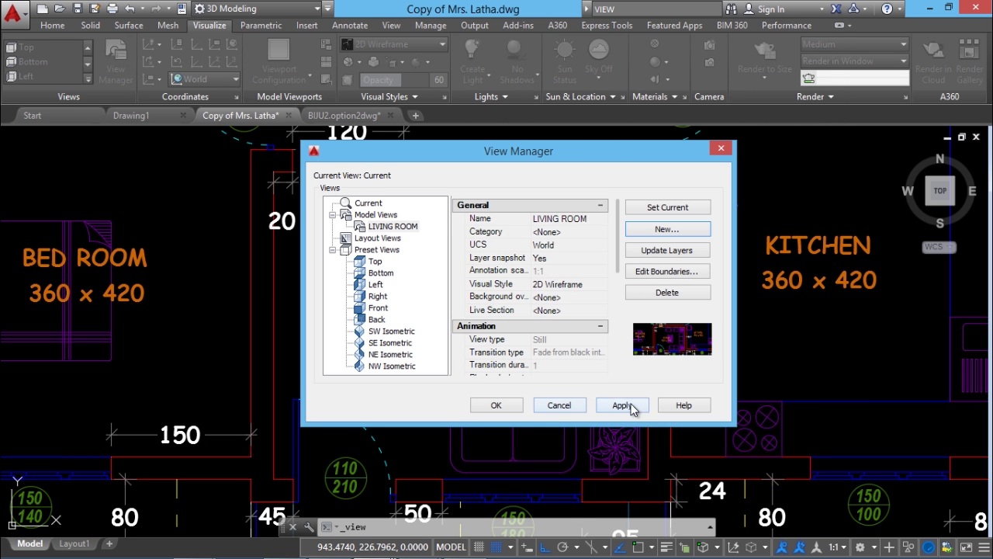
click(496, 405)
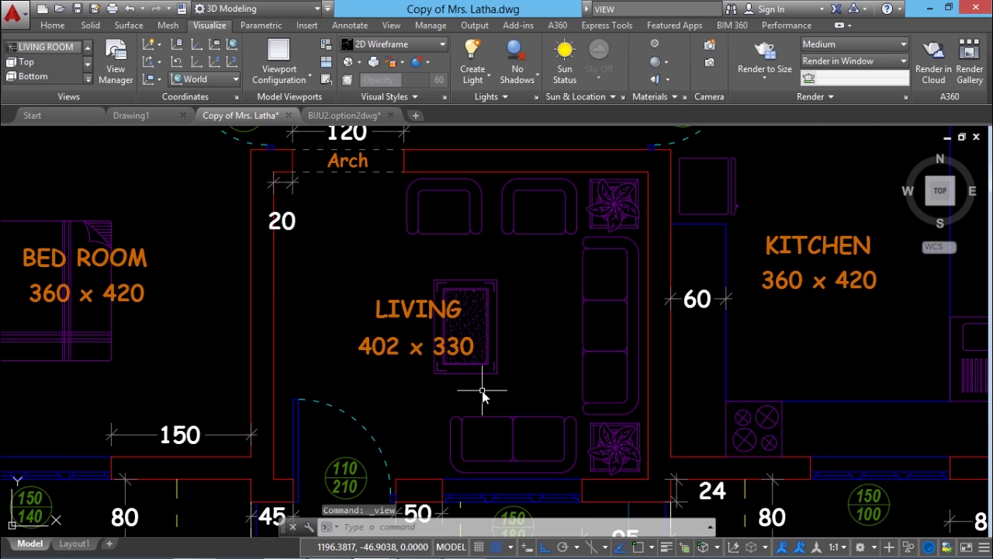
Step: Zoom out, pan to the Front Elevation, and zoom in on the balcony railing
scroll(483, 395, down, 5)
middle_drag(533, 328, 539, 378)
scroll(475, 250, up, 5)
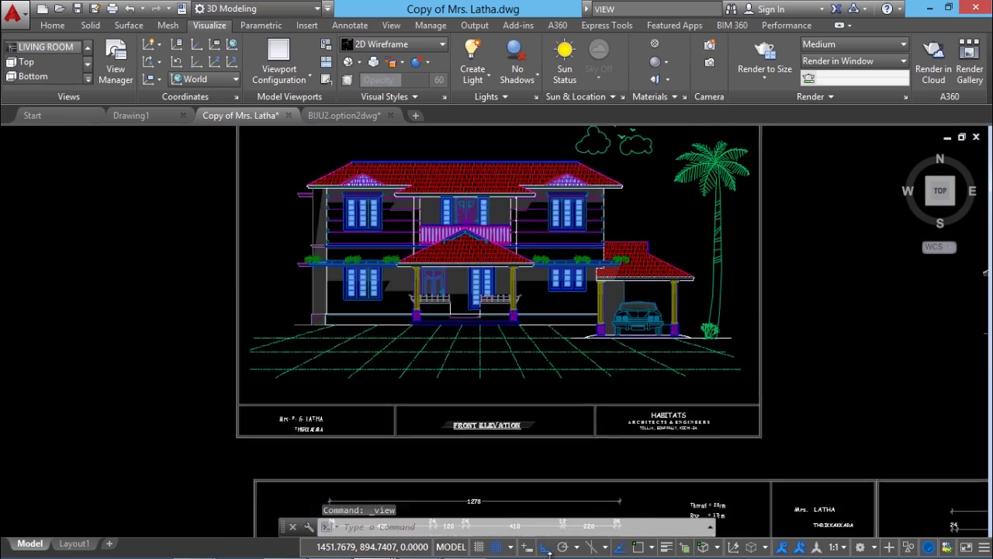
scroll(475, 250, up, 7)
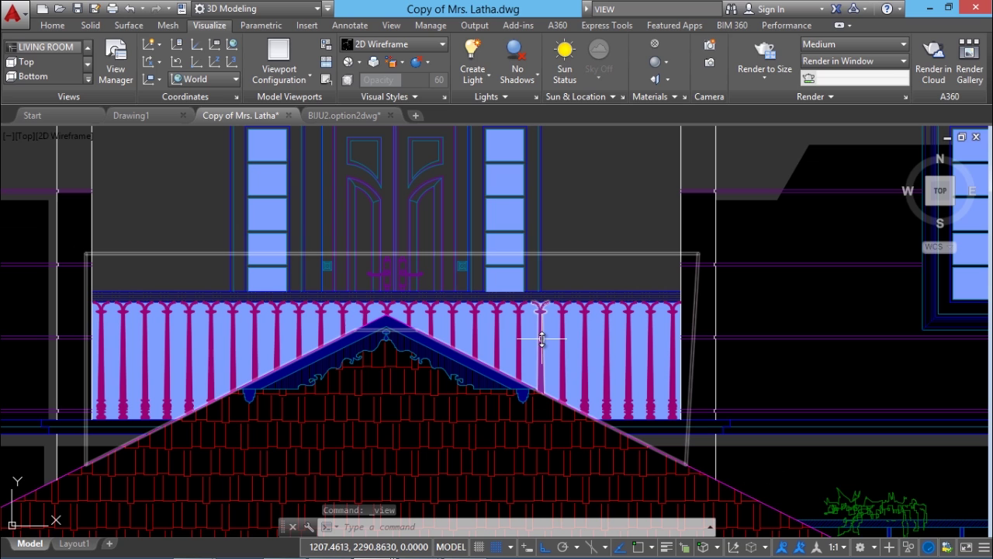
mouse_move(549, 316)
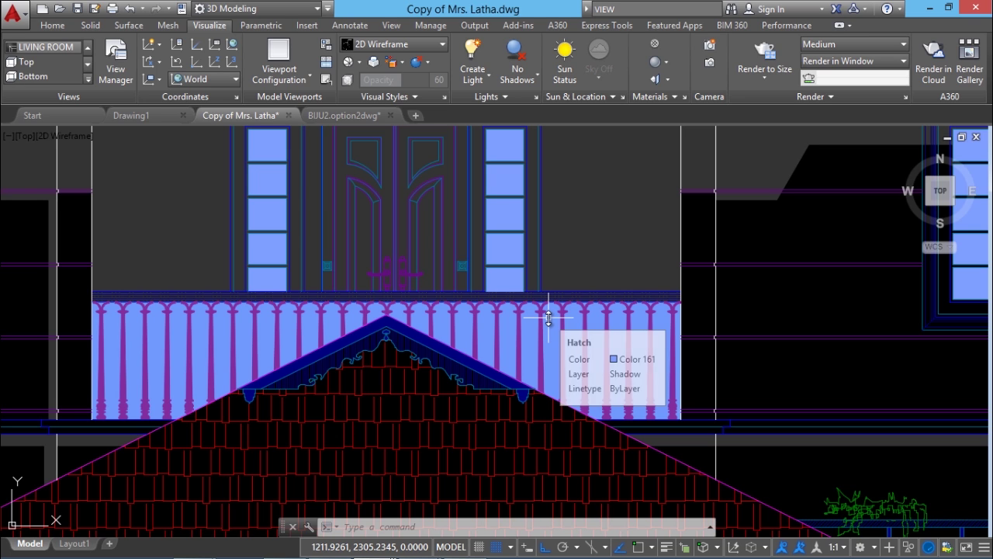
Step: Set the saved LIVING ROOM view current in View Manager and apply it
click(115, 74)
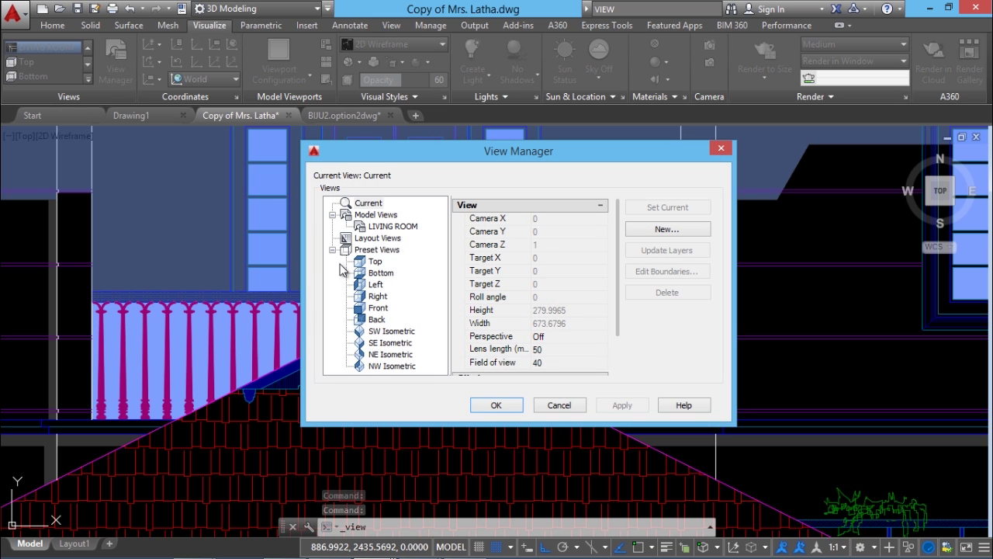
click(394, 226)
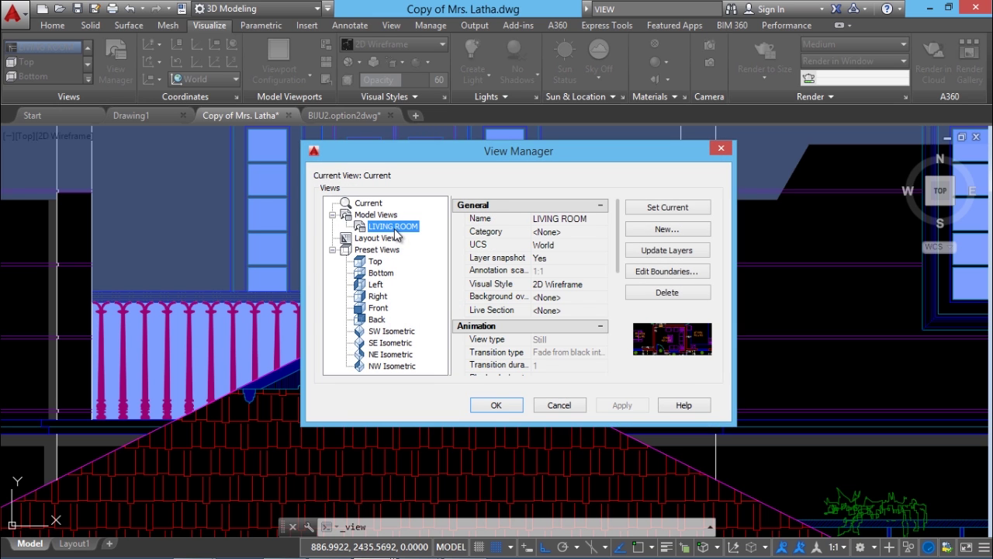
click(671, 211)
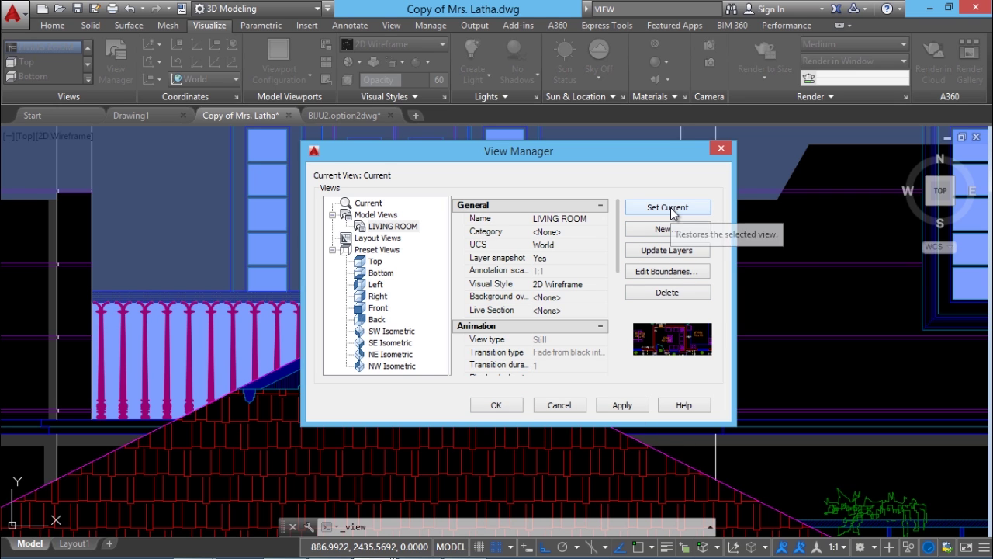
click(623, 404)
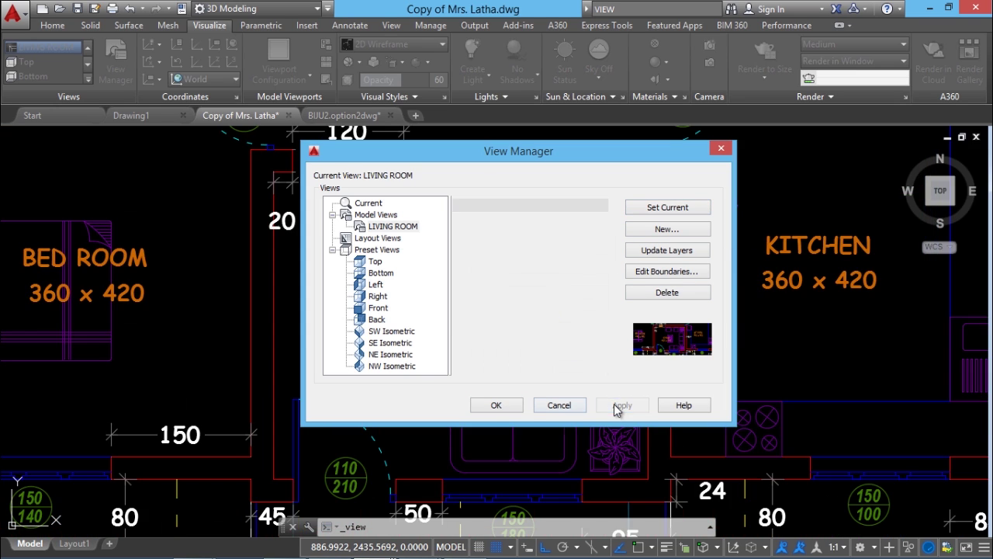
click(496, 404)
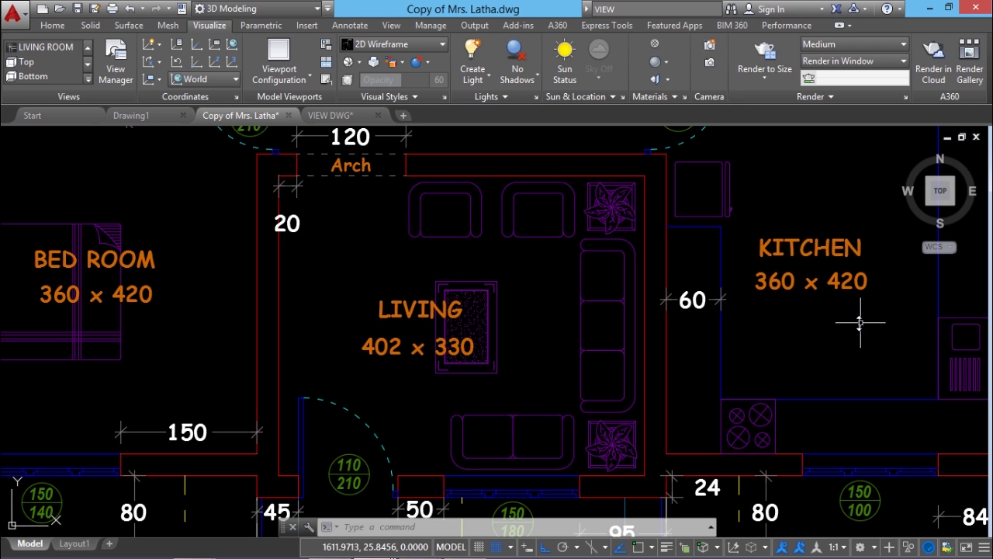
click(359, 526)
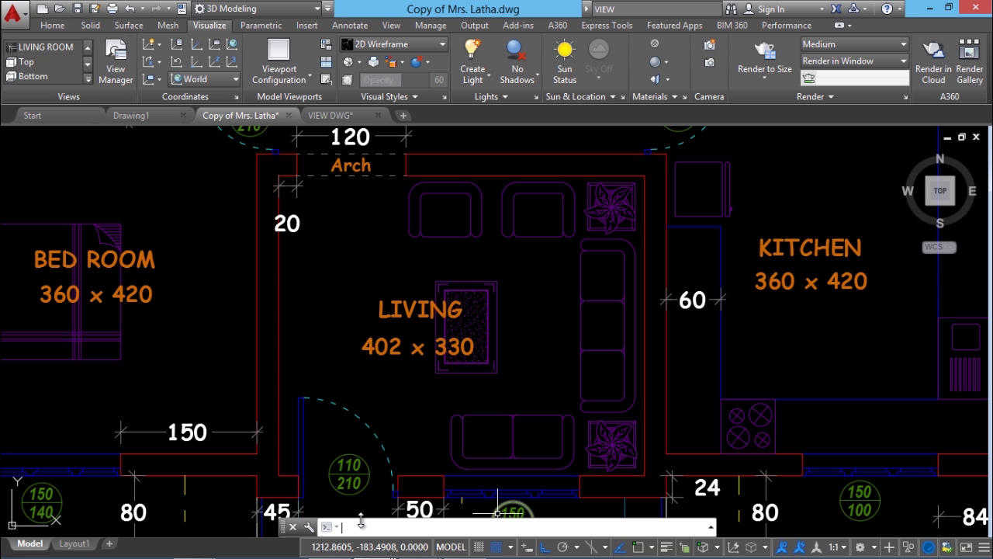
text(view)
key(Return)
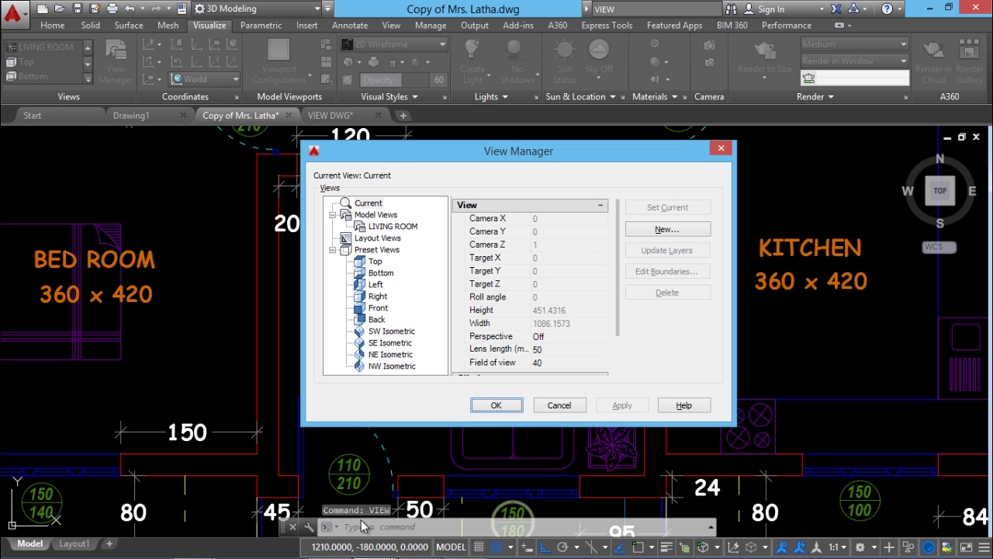
click(567, 406)
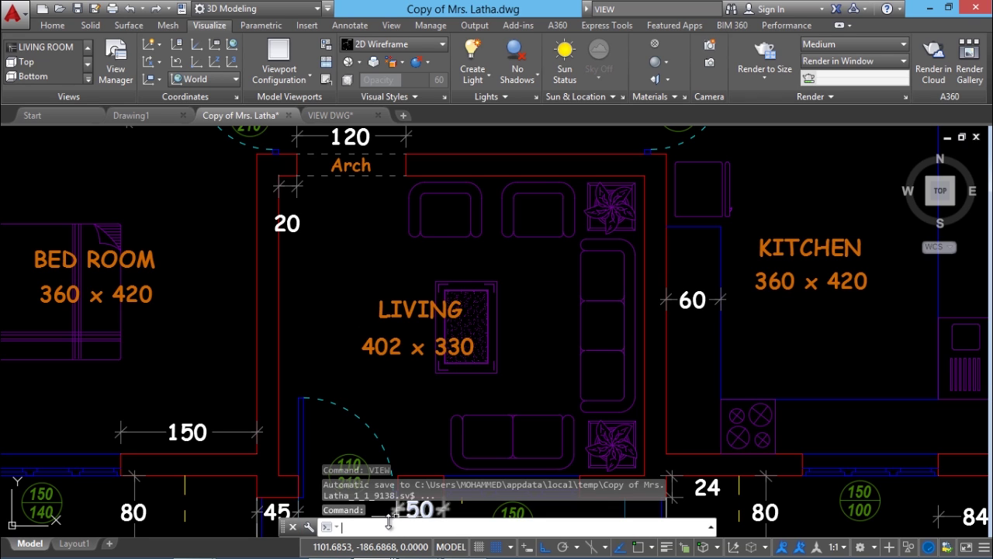
text(-view)
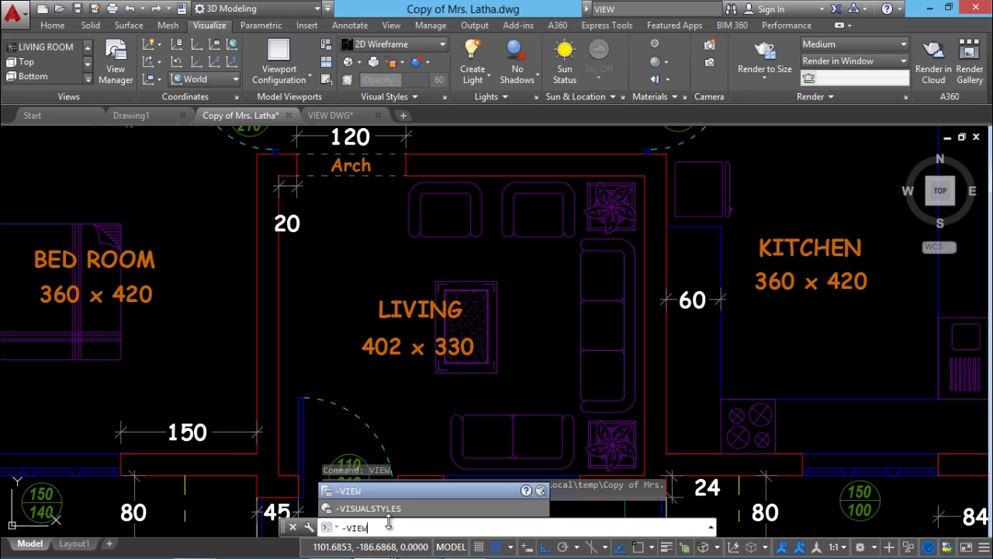
key(Return)
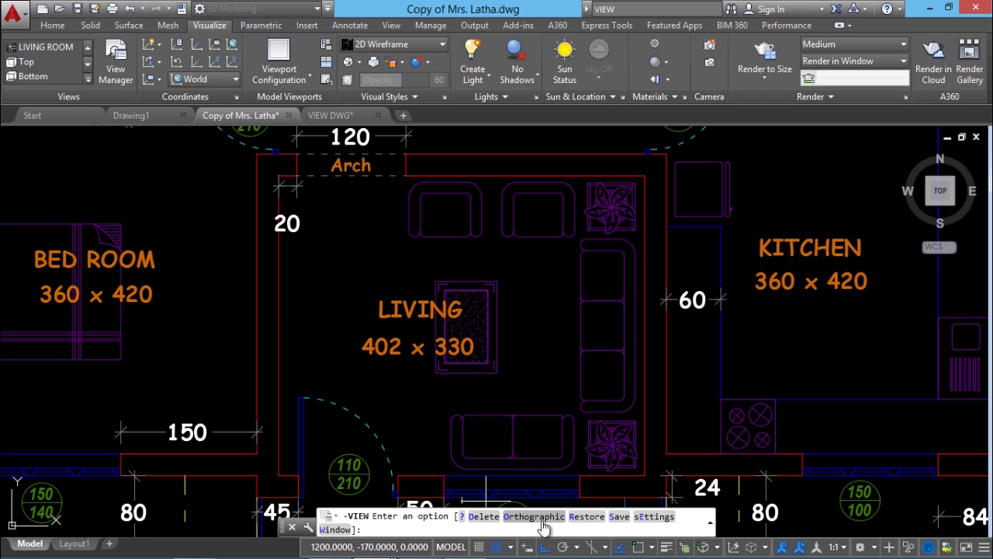
click(584, 517)
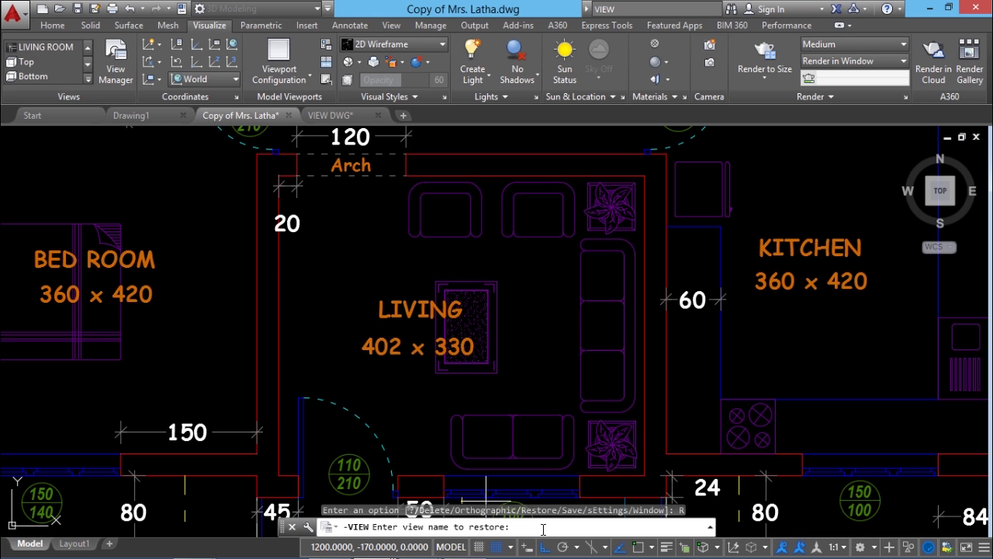
key(Escape)
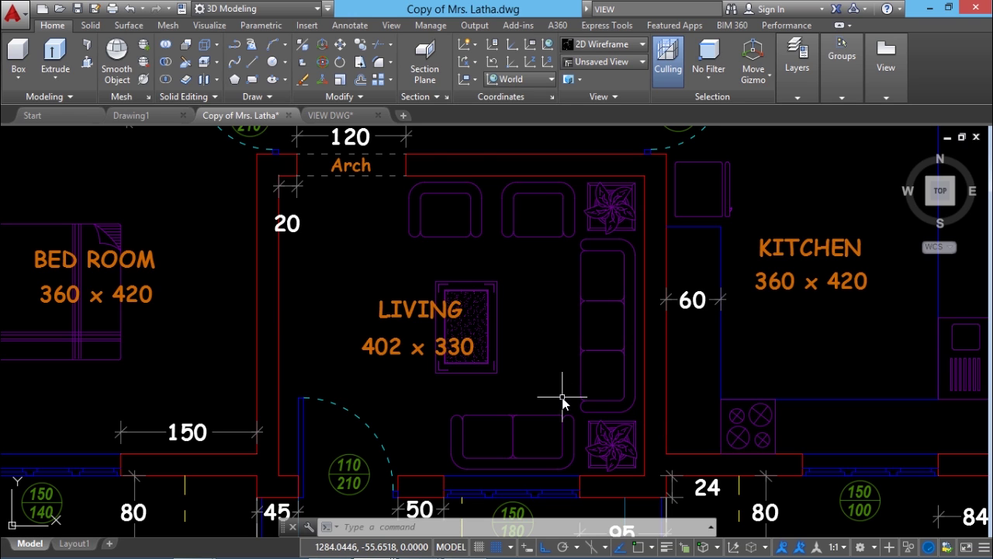
Step: Switch to the VIEW DWG 3D house drawing and zoom in on the upper-floor balcony
click(340, 116)
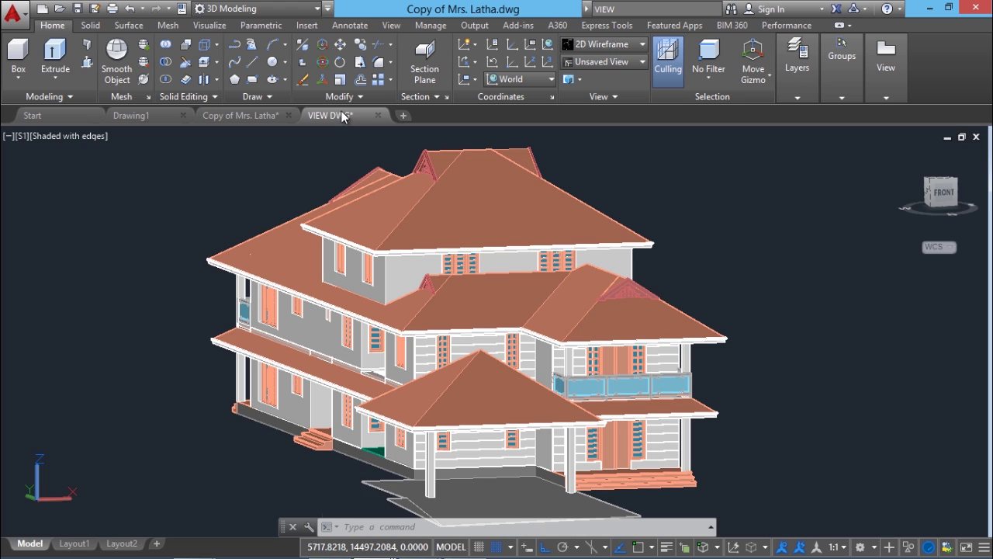
key(Escape)
key(Escape)
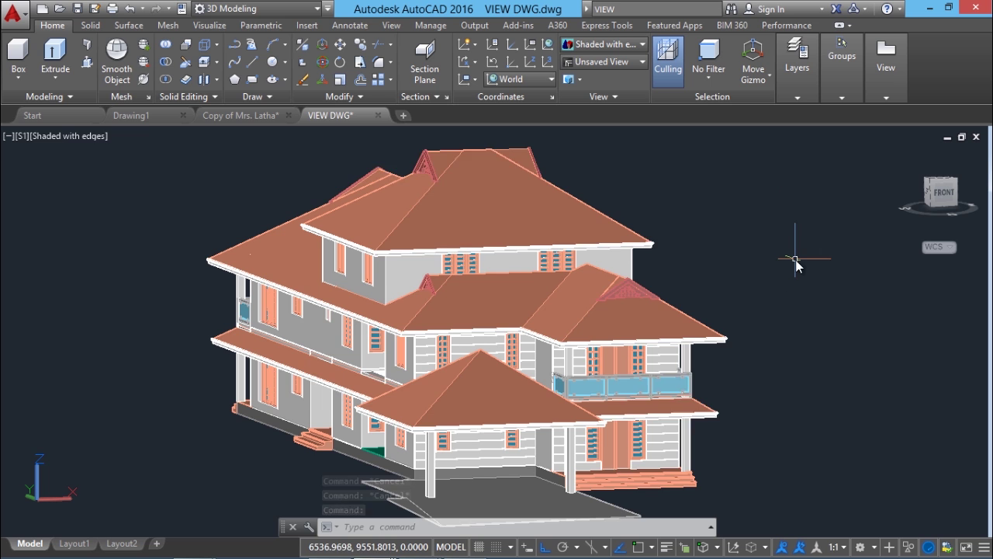
scroll(618, 347, up, 1)
scroll(618, 347, up, 2)
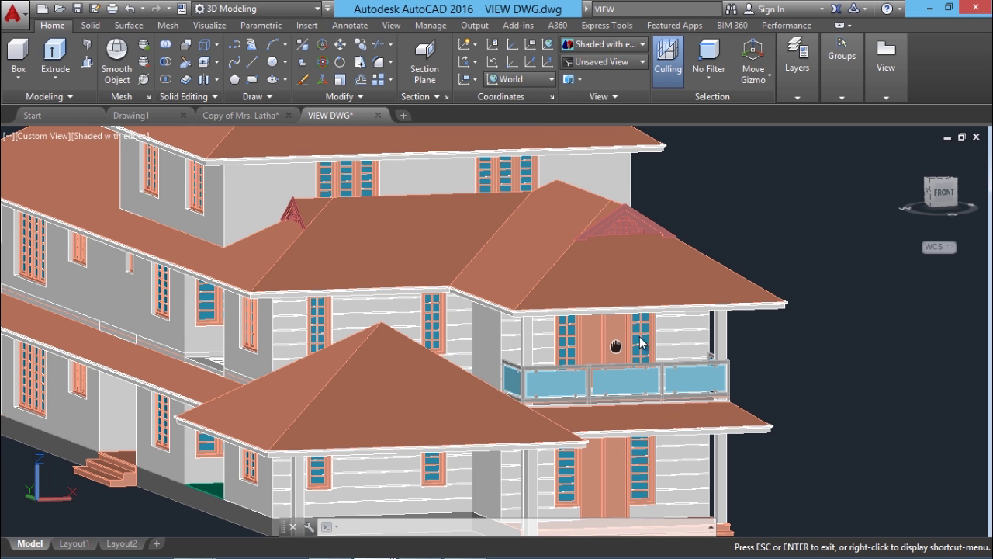
middle_drag(619, 347, 693, 353)
key(Escape)
scroll(692, 353, up, 3)
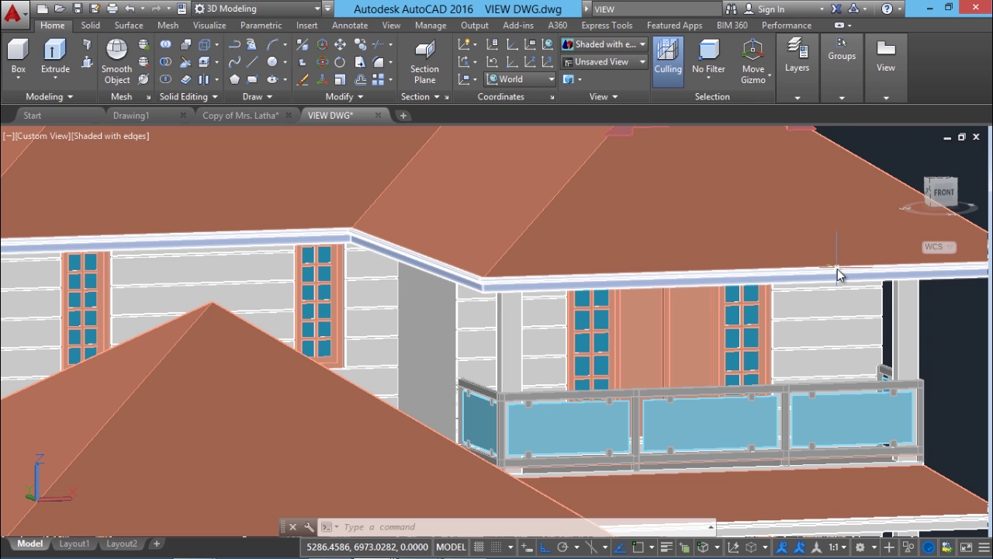
Step: Freeze the 3d roof and 3d gutter layers from the layer dropdown
mouse_move(800, 96)
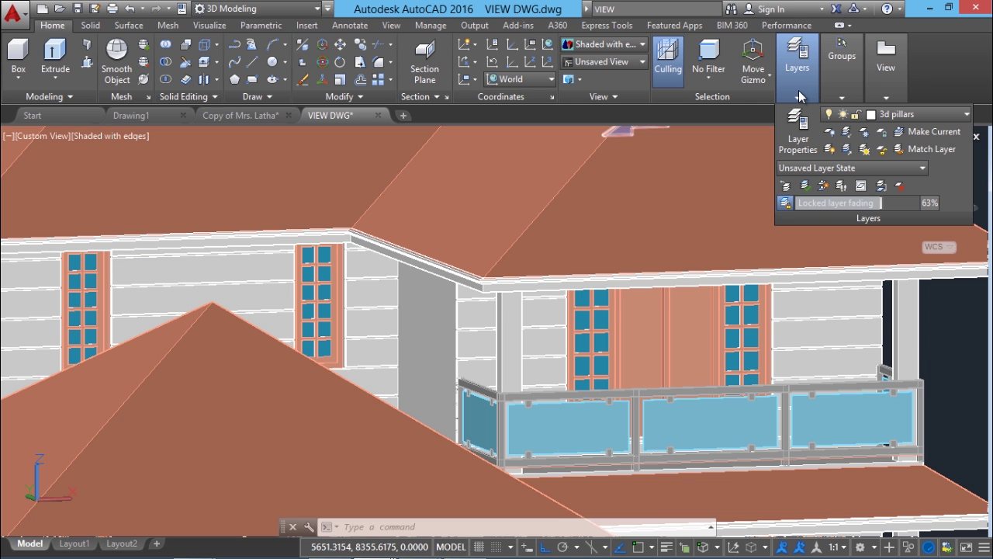
click(917, 112)
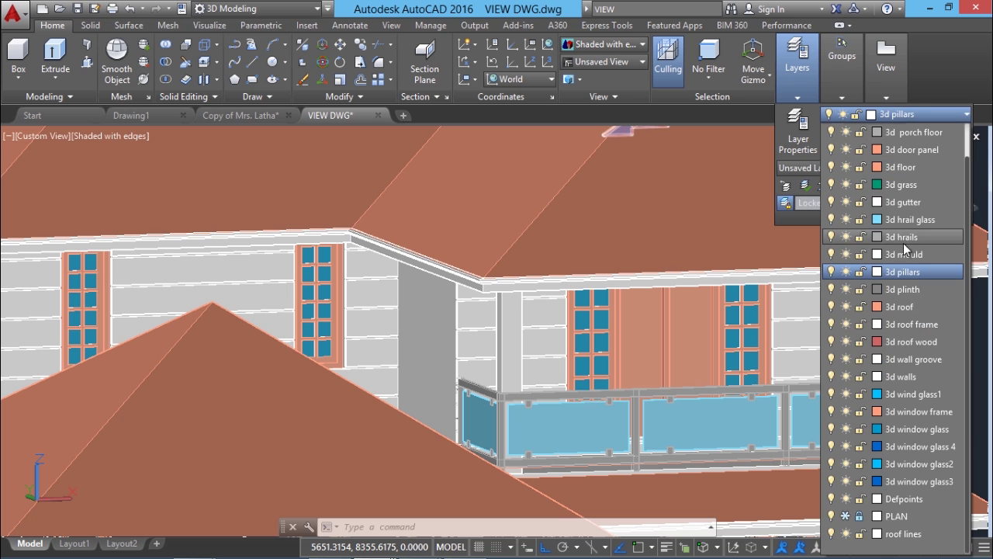
click(844, 308)
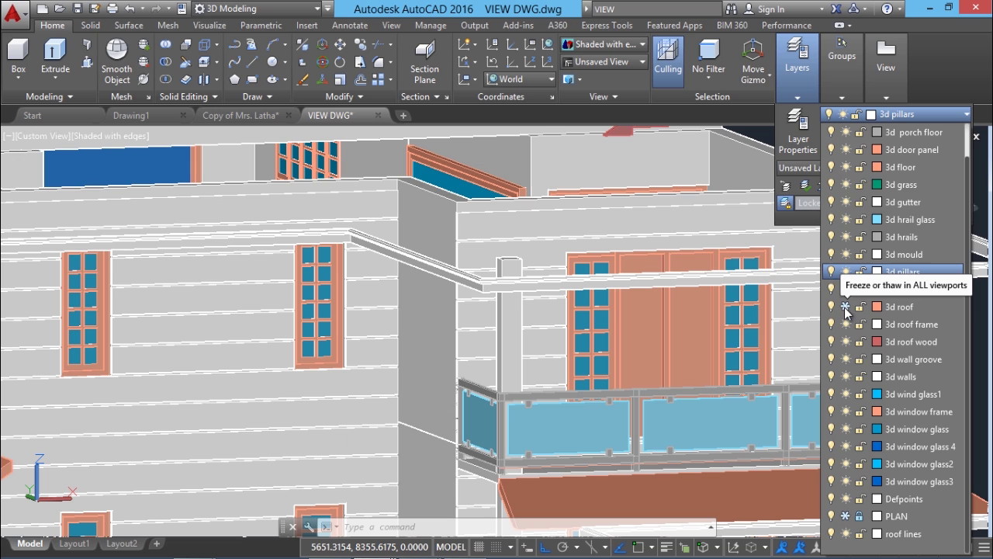
click(845, 202)
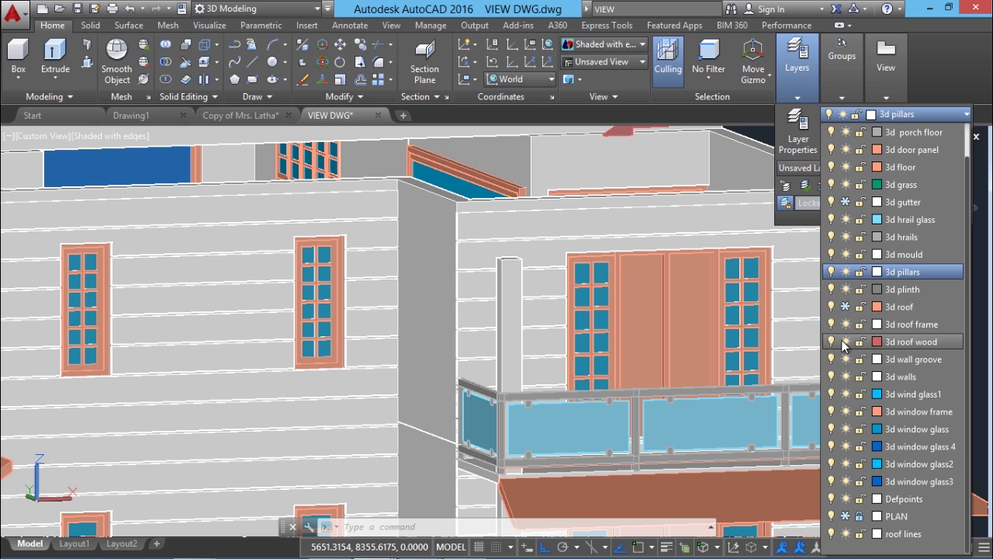
click(977, 321)
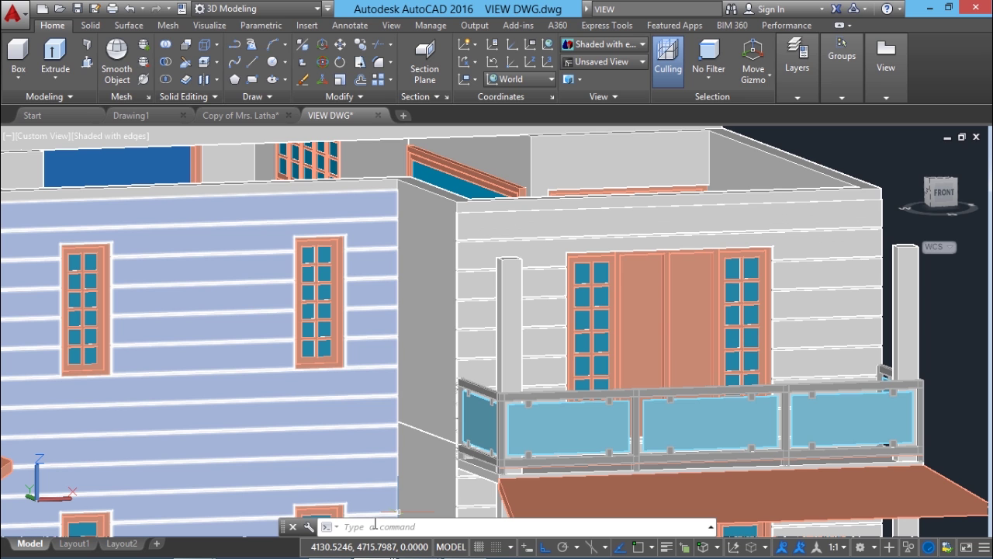
Step: Create the named view FITS FLOOR BALC with its layer snapshot and apply it
click(211, 27)
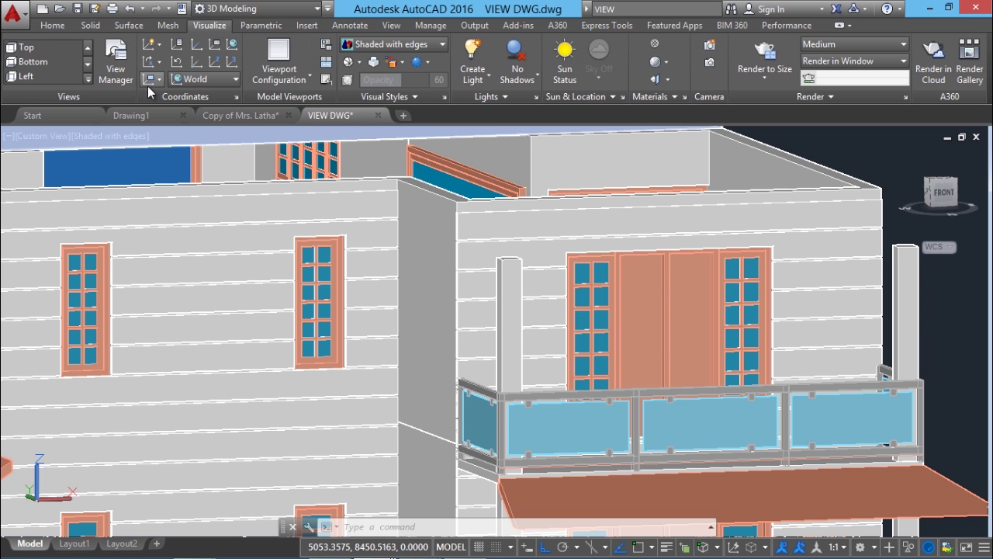
click(116, 66)
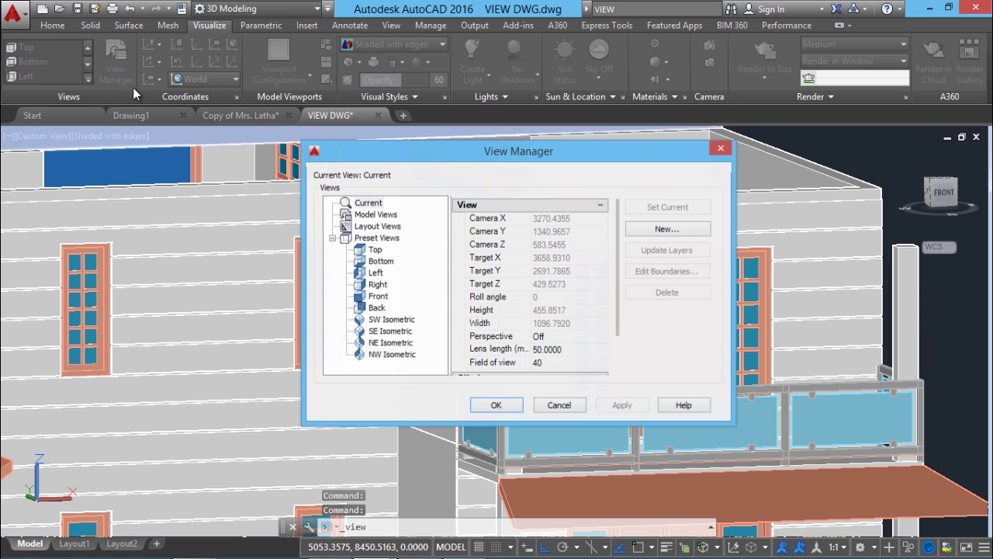
click(668, 227)
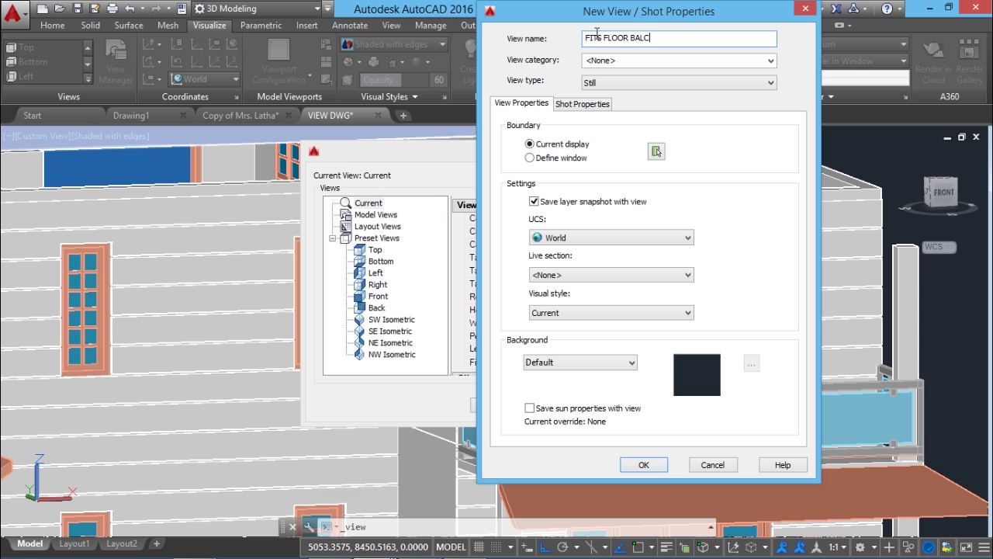
click(642, 461)
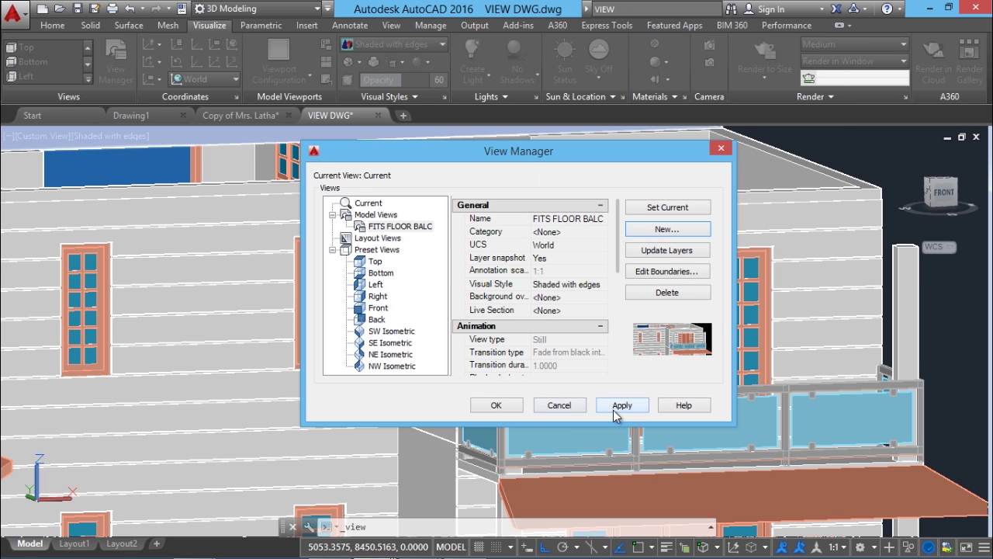
click(669, 229)
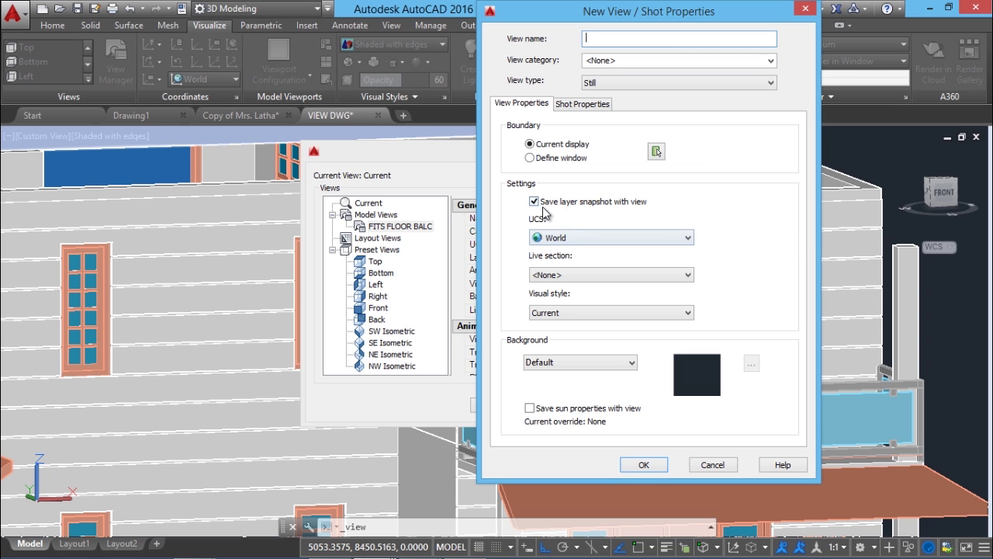
click(712, 464)
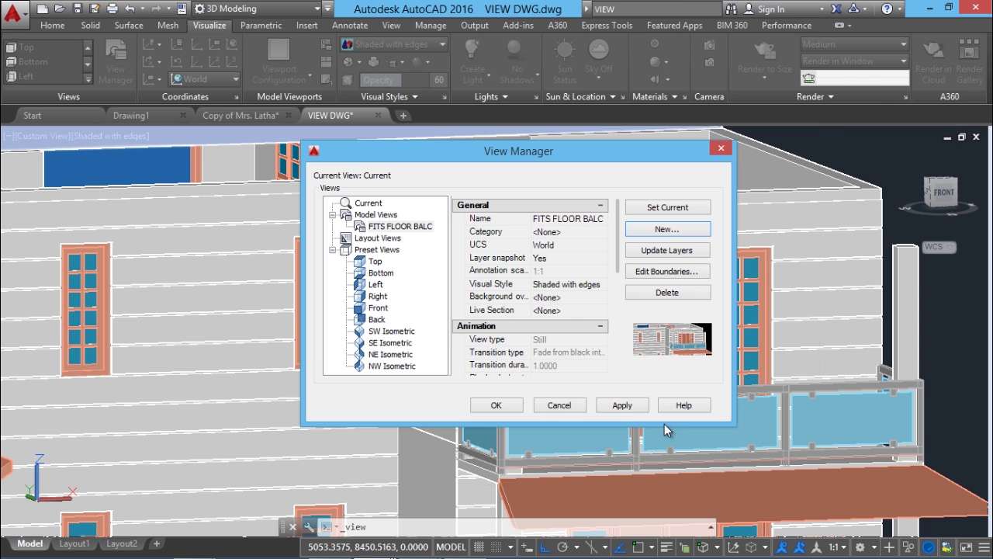
click(625, 407)
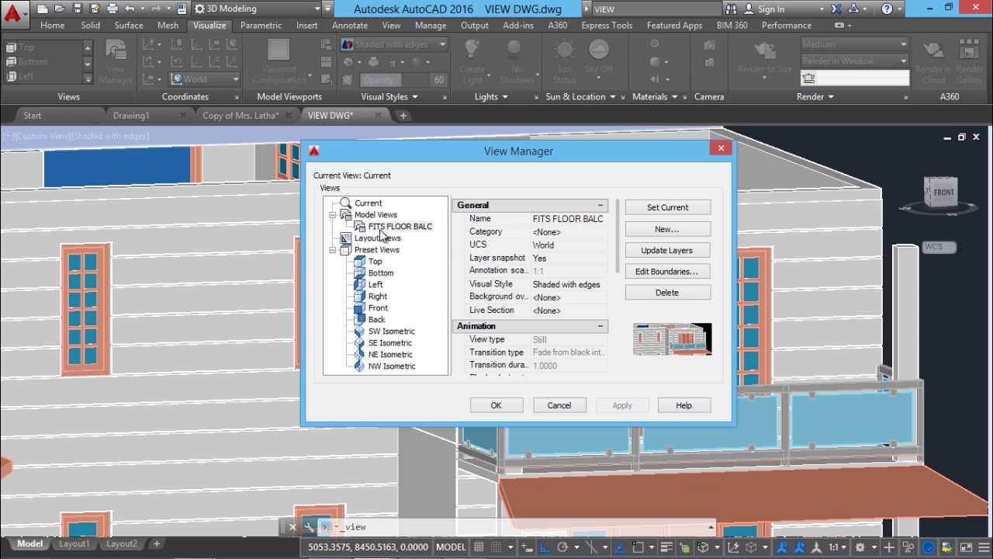
Step: Close View Manager and zoom out to show the whole house
click(496, 405)
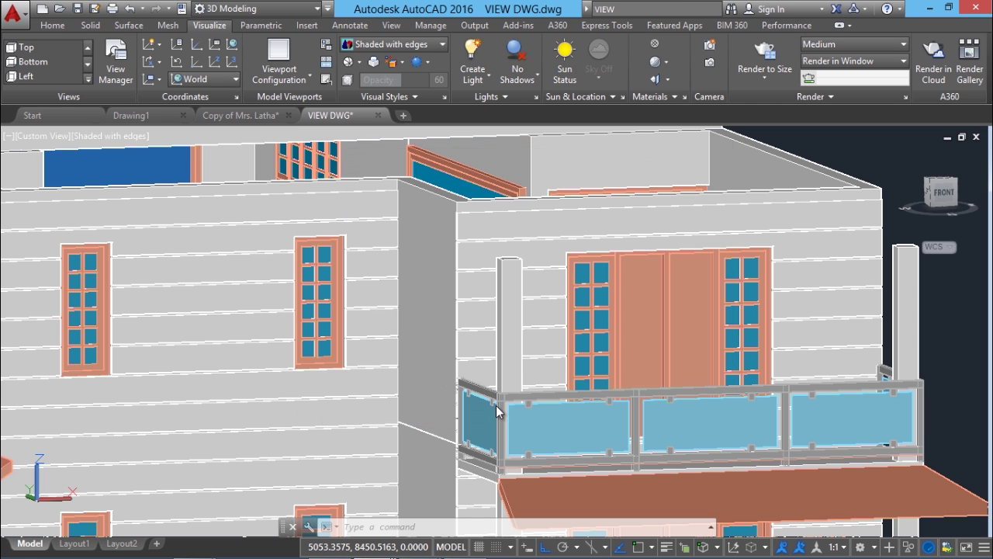
scroll(597, 335, down, 3)
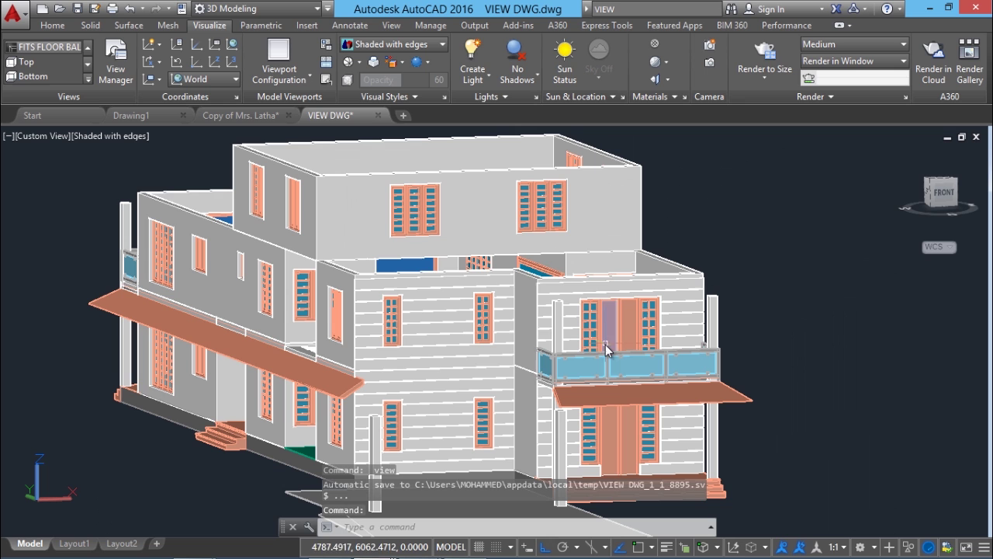
middle_drag(606, 345, 433, 348)
key(Escape)
scroll(458, 348, down, 3)
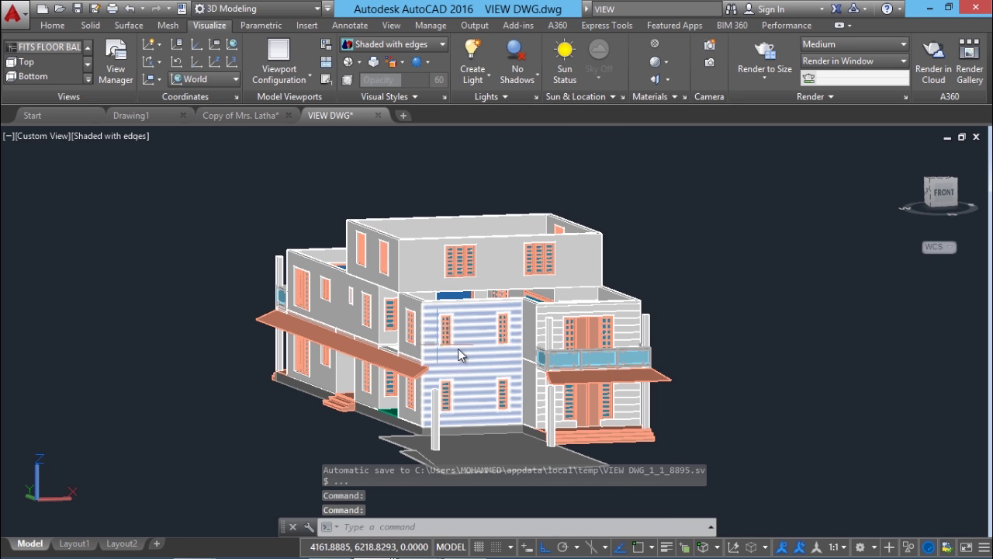
scroll(465, 354, up, 2)
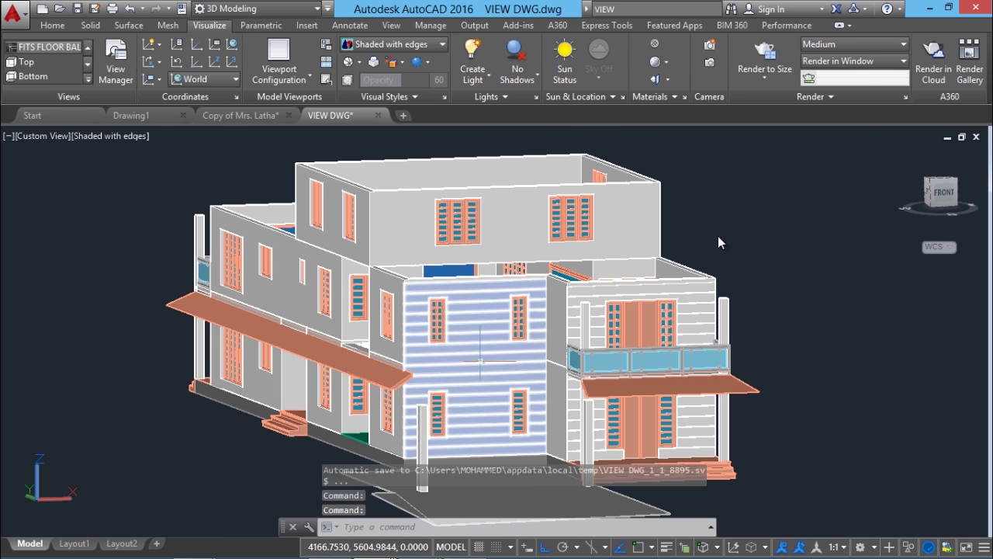
scroll(674, 100, up, 4)
Step: Thaw the 3d gutter, 3d roof and 3d roof wood layers
click(783, 87)
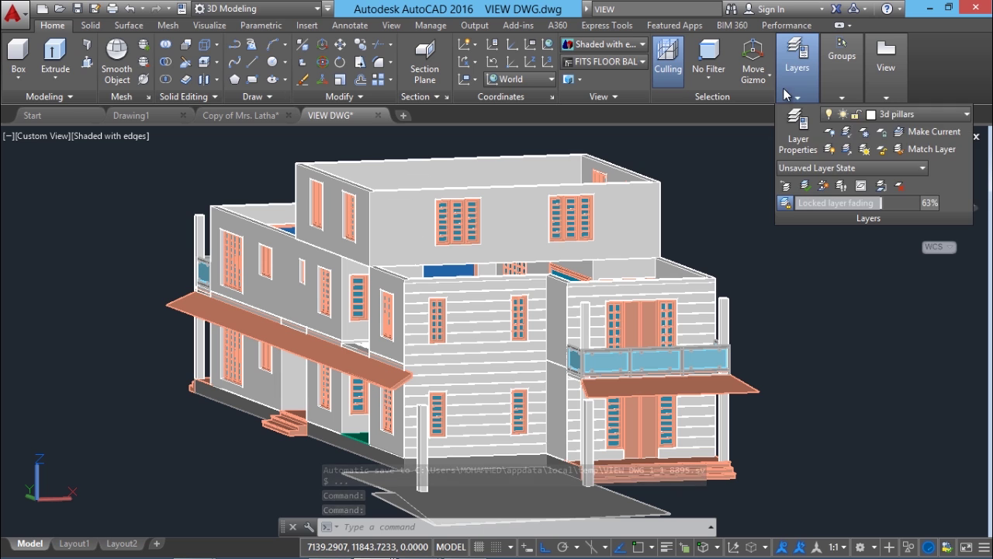
click(893, 115)
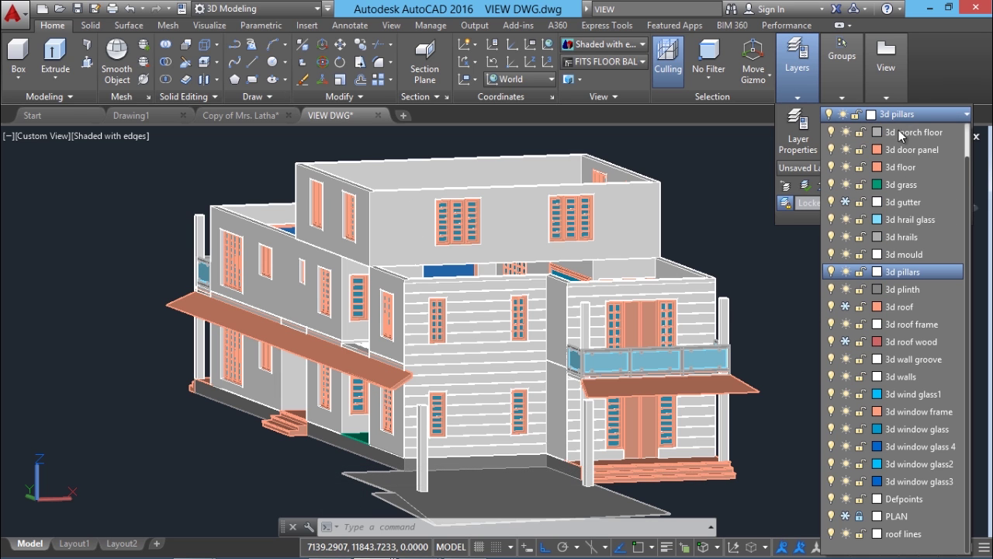
click(846, 202)
click(846, 307)
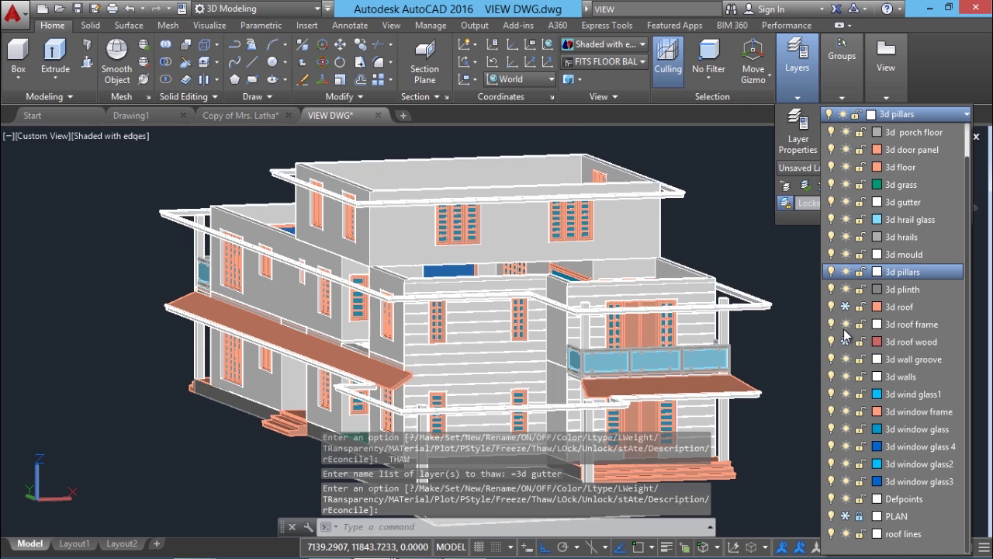
click(846, 342)
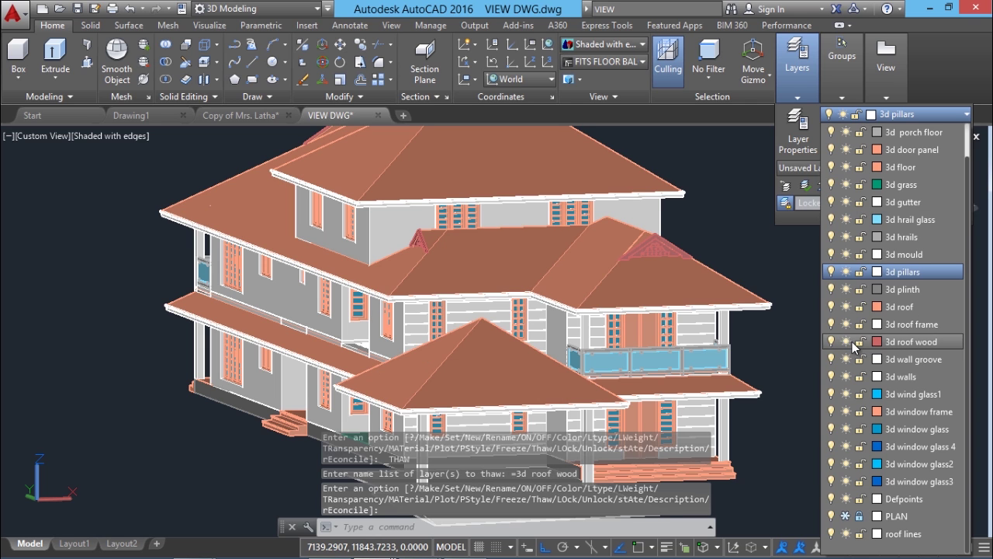
click(793, 362)
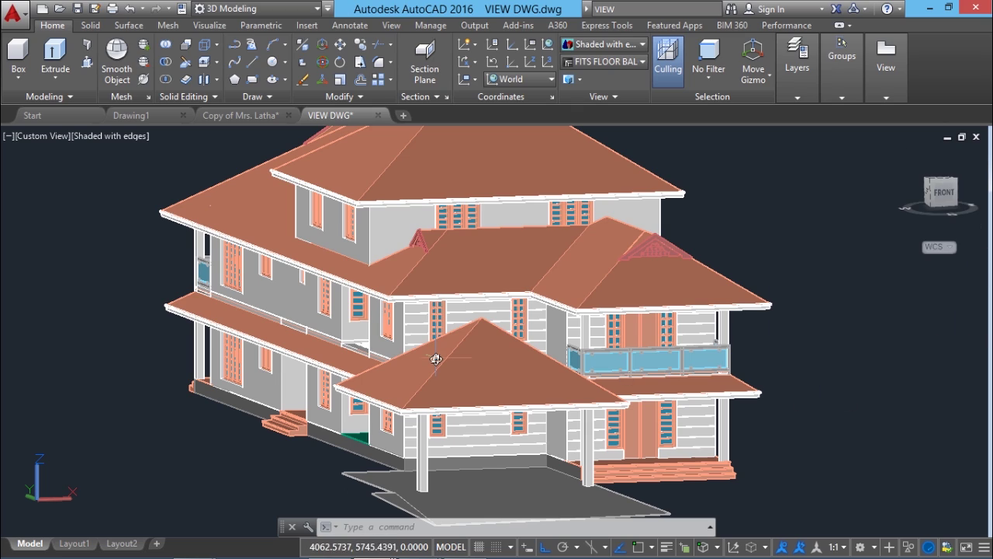
Step: Switch to perspective projection and orbit to a lower, wider view of the house
shift+middle_drag(435, 359, 447, 354)
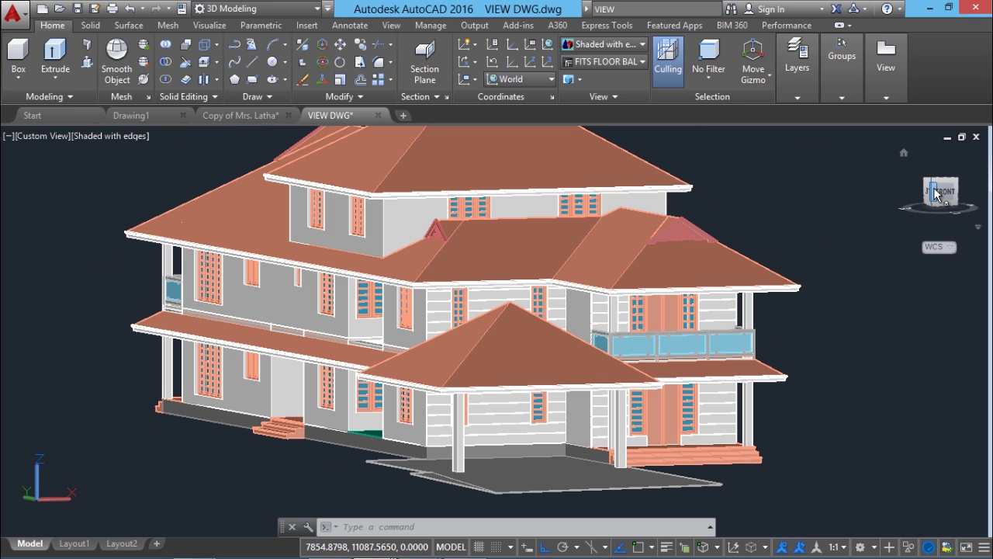
right_click(936, 194)
click(874, 230)
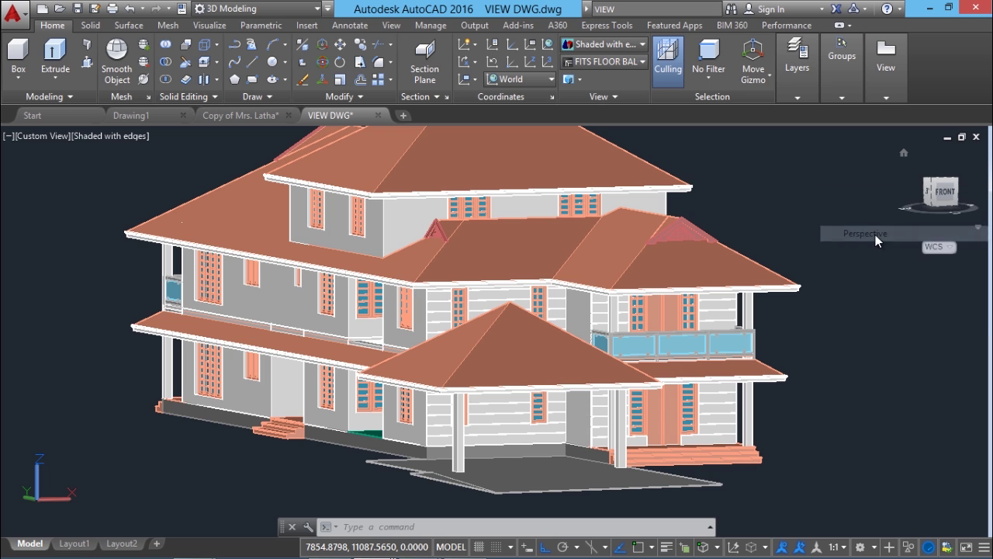
mouse_move(520, 354)
shift+middle_down()
mouse_move(551, 349)
mouse_move(586, 362)
shift+middle_up()
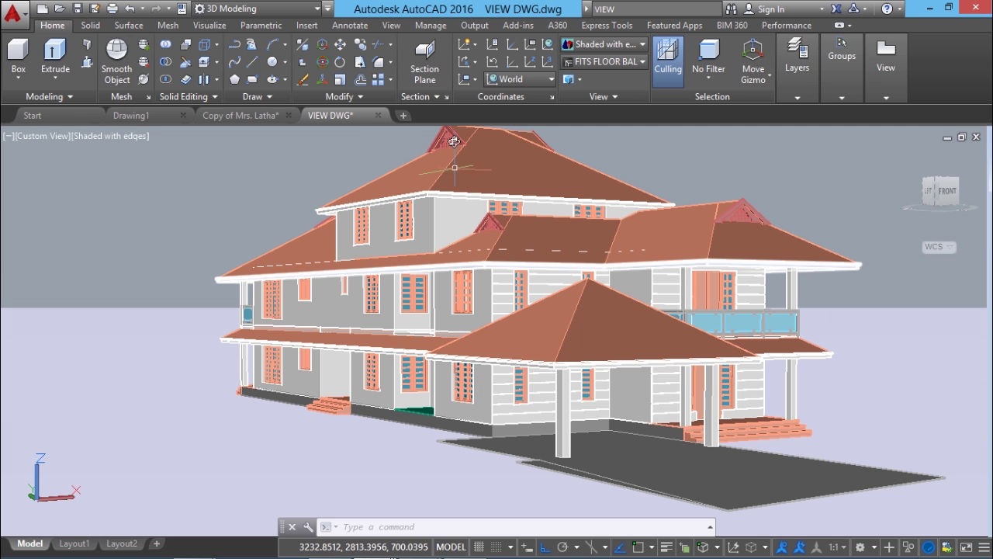
Step: In View Manager, create and apply a new named view 'PERSPECTIVE' of the whole house
click(211, 25)
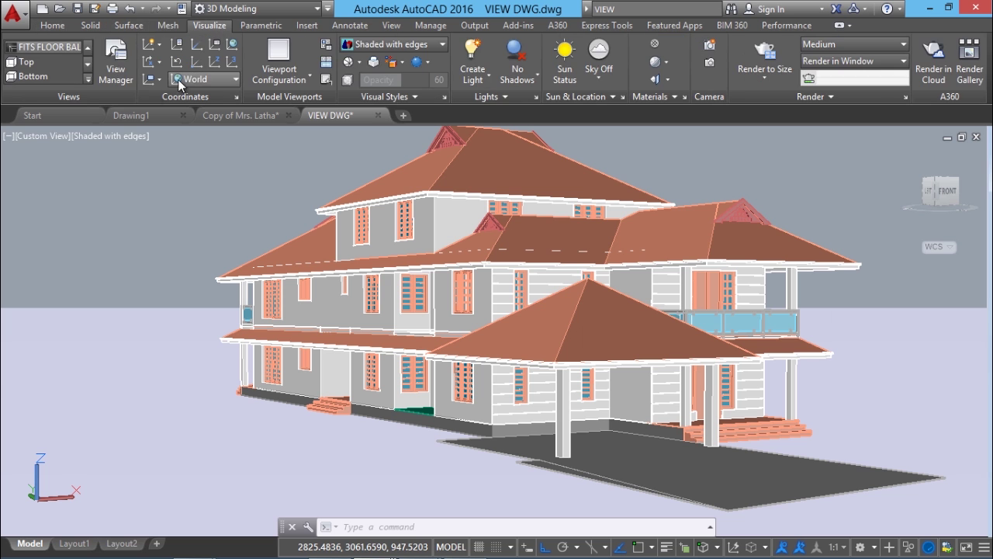
click(124, 79)
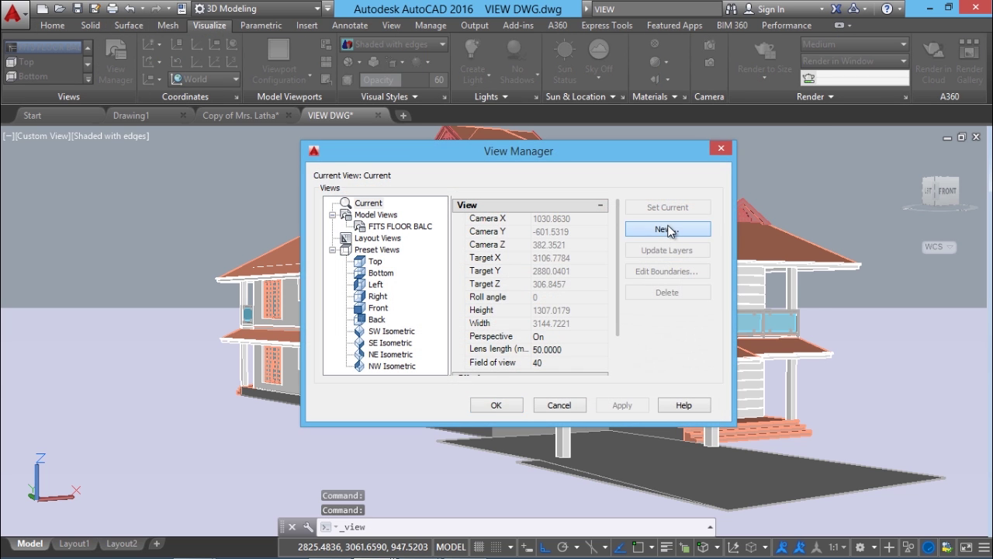
click(671, 225)
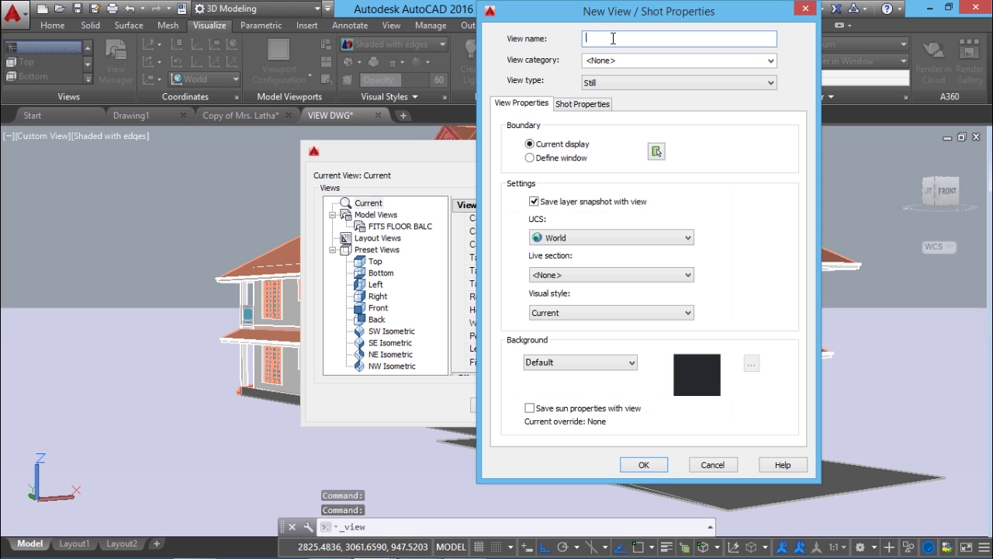
text(PERSPE)
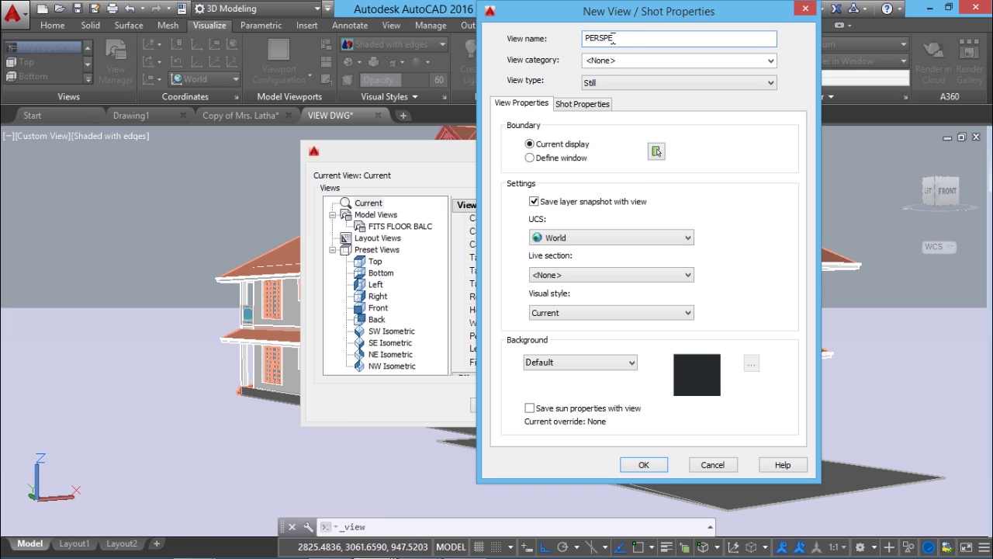
text(CTIVE)
click(643, 465)
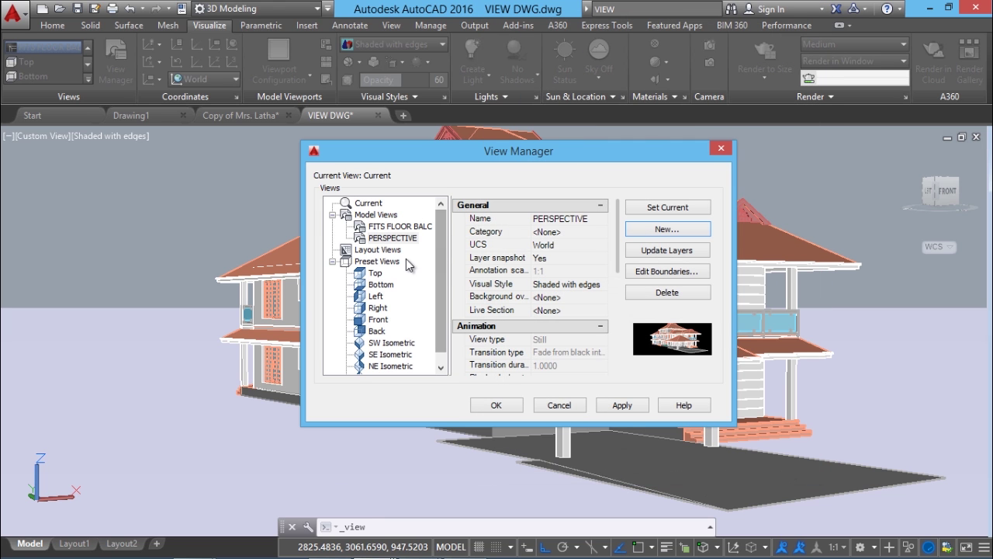
click(621, 405)
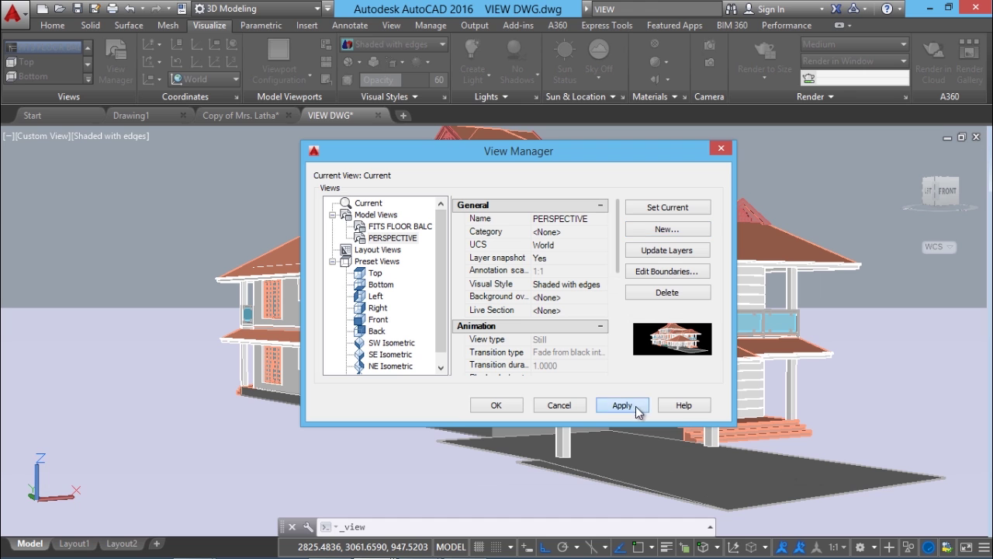
click(494, 404)
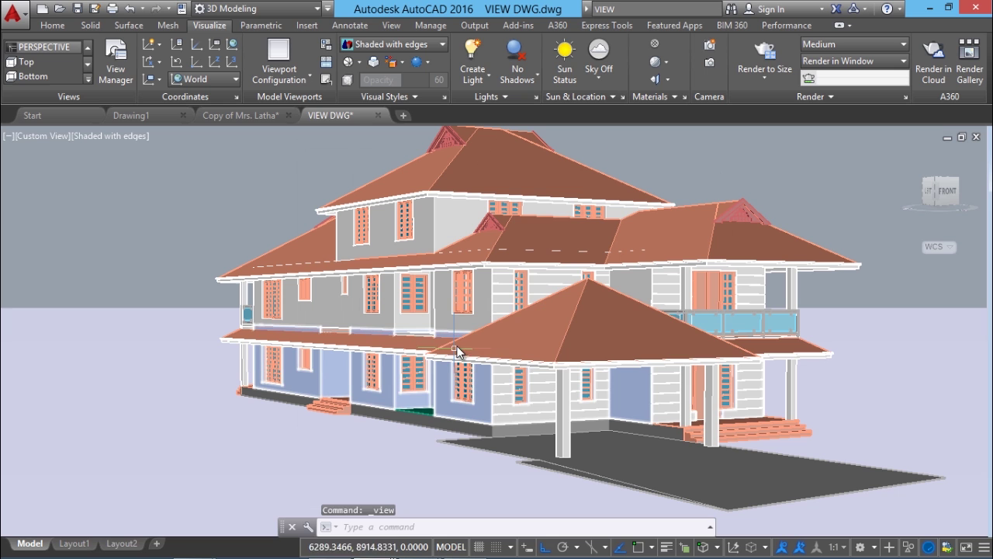
Step: Set the saved FITS FLOOR BALC view current and apply it
key(Escape)
key(Escape)
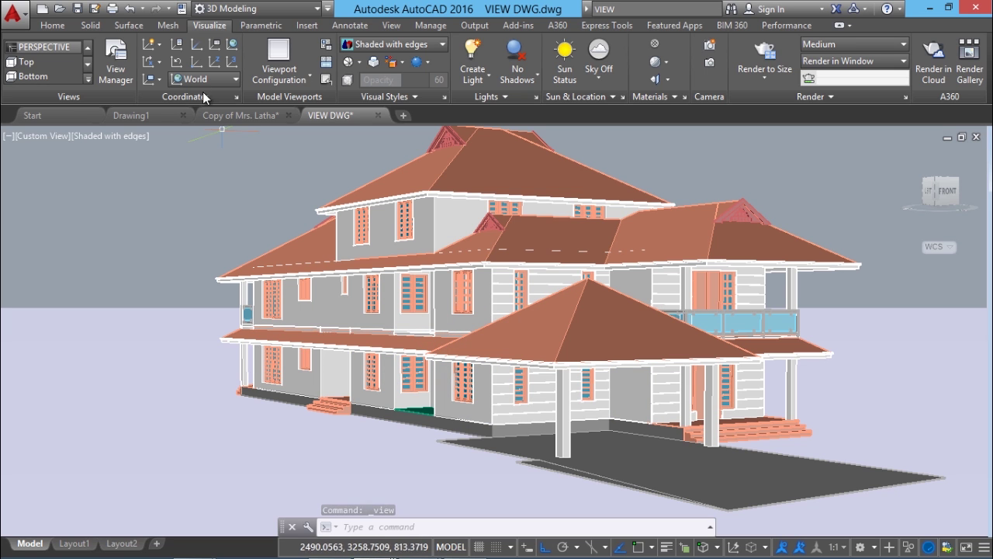
click(120, 70)
click(392, 217)
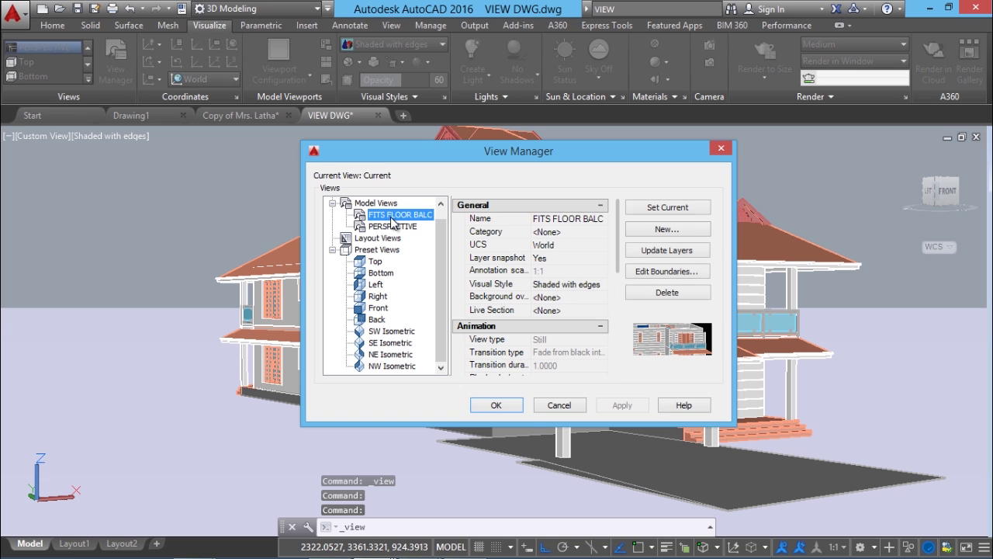
click(667, 211)
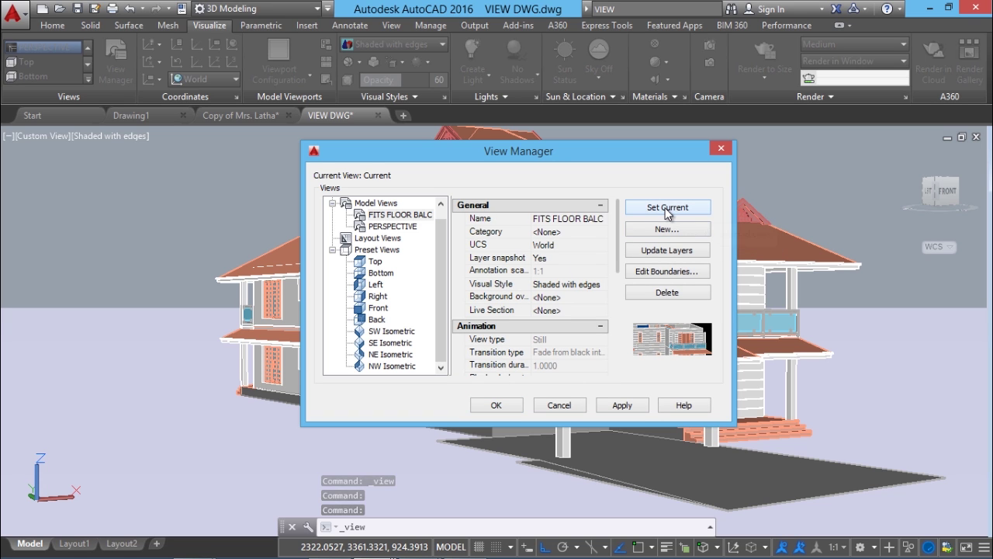
click(624, 405)
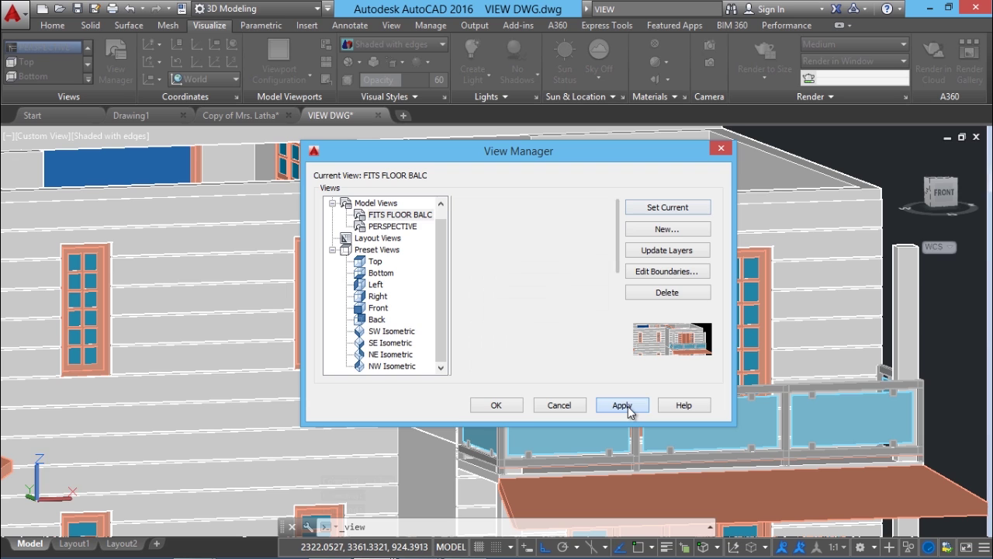
click(497, 405)
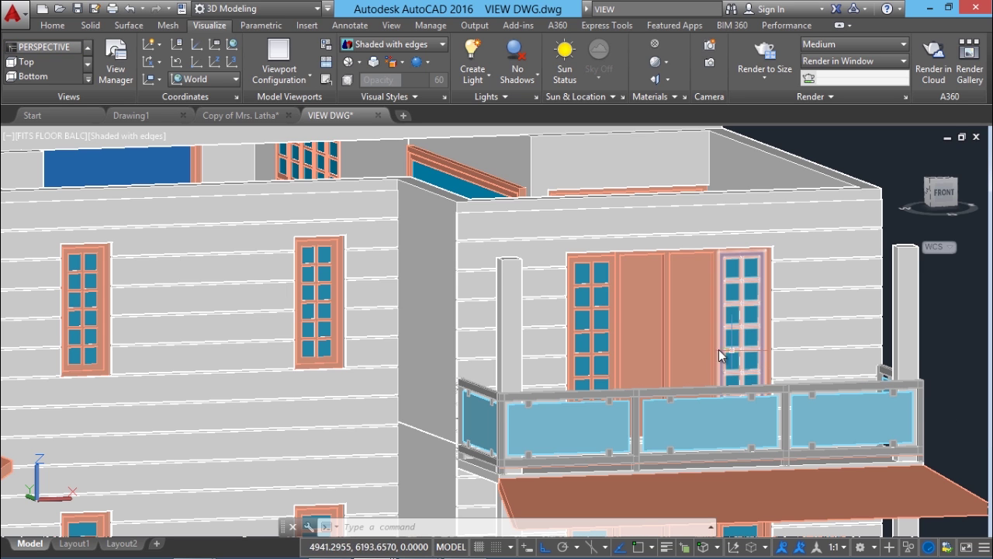
Step: Make the saved PERSPECTIVE view current again
click(115, 71)
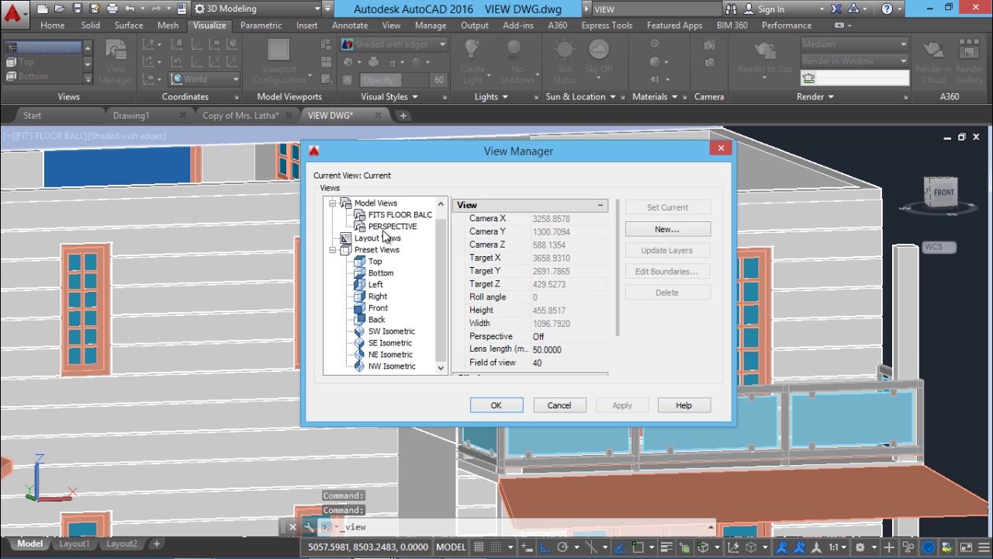
click(390, 226)
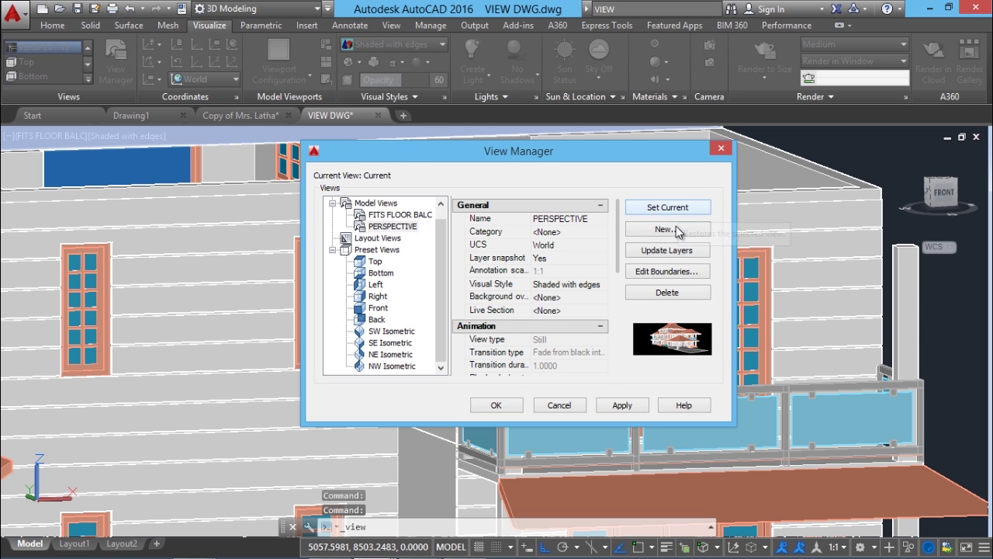
click(617, 405)
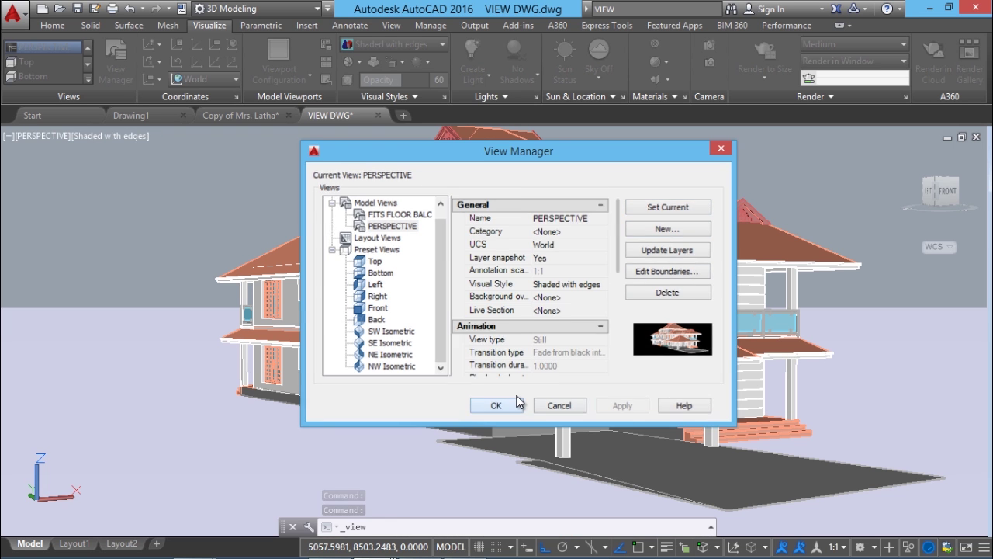
click(495, 405)
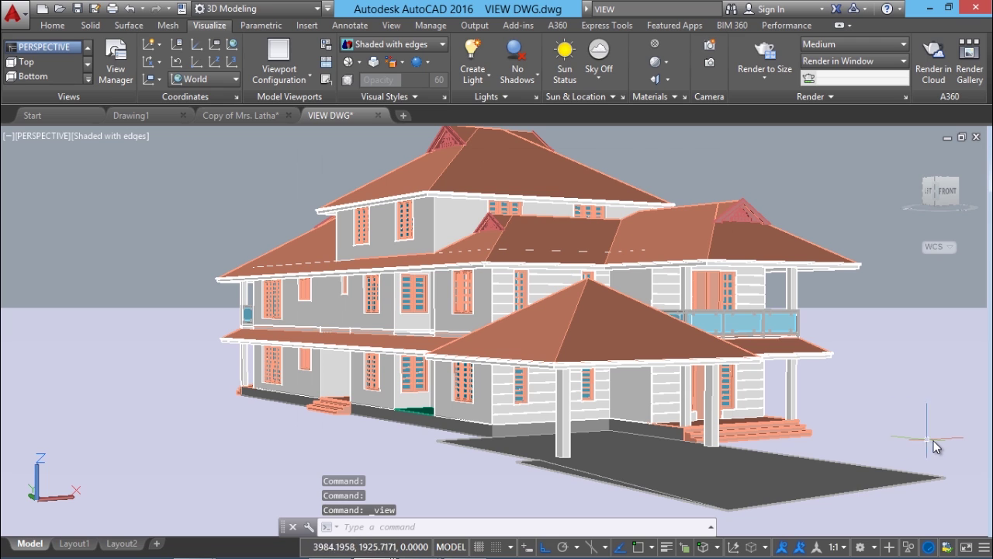